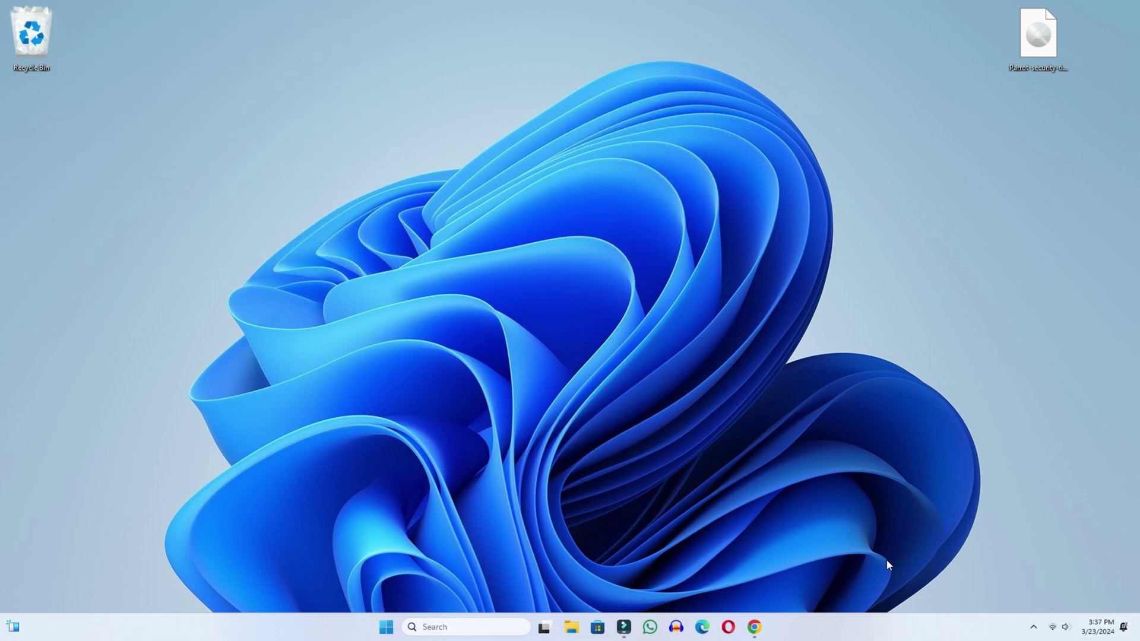
Search Google for virtualbox in Chrome and open the Oracle VM VirtualBox website.
{"action": "left_click", "coordinate": [754, 627]}
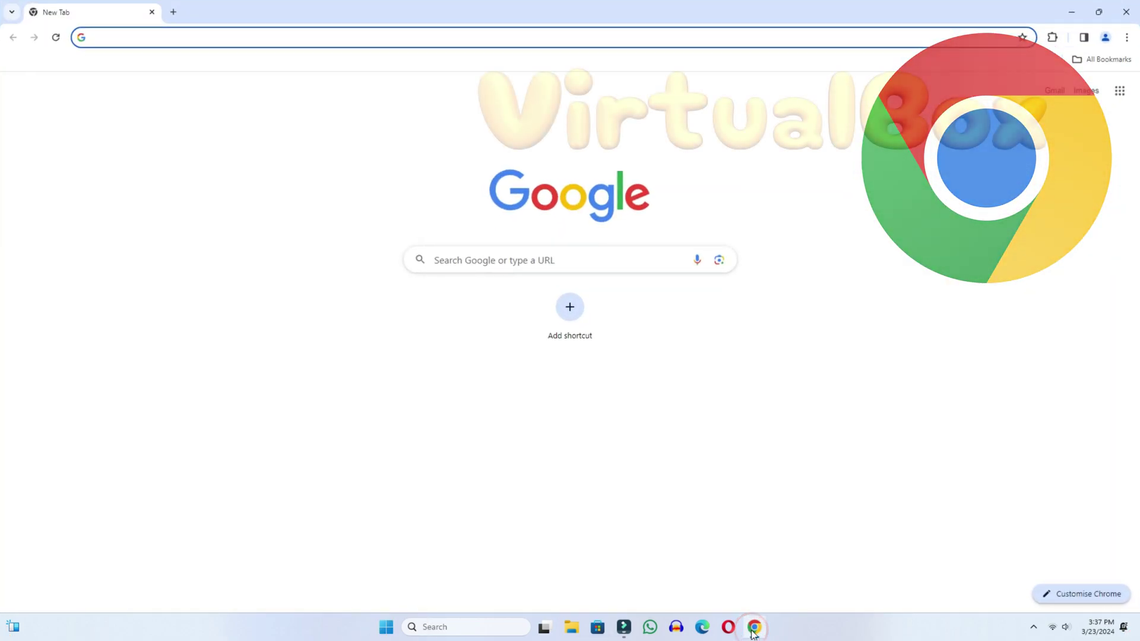
{"action": "type", "text": "v"}
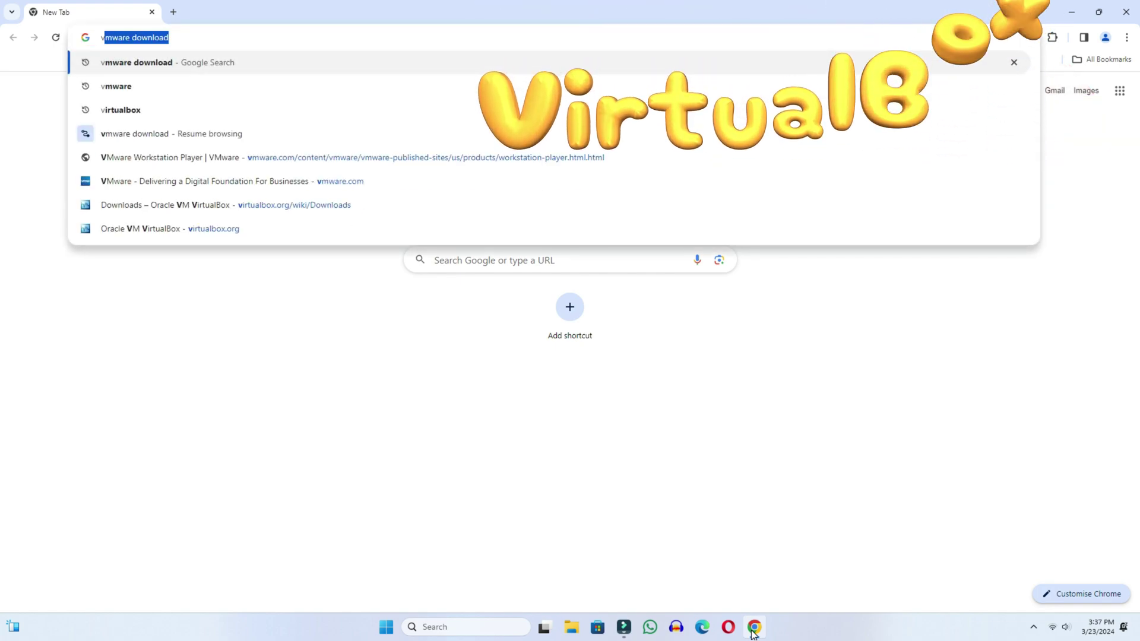
{"action": "key", "text": "Down"}
{"action": "key", "text": "Down"}
{"action": "key", "text": "Return"}
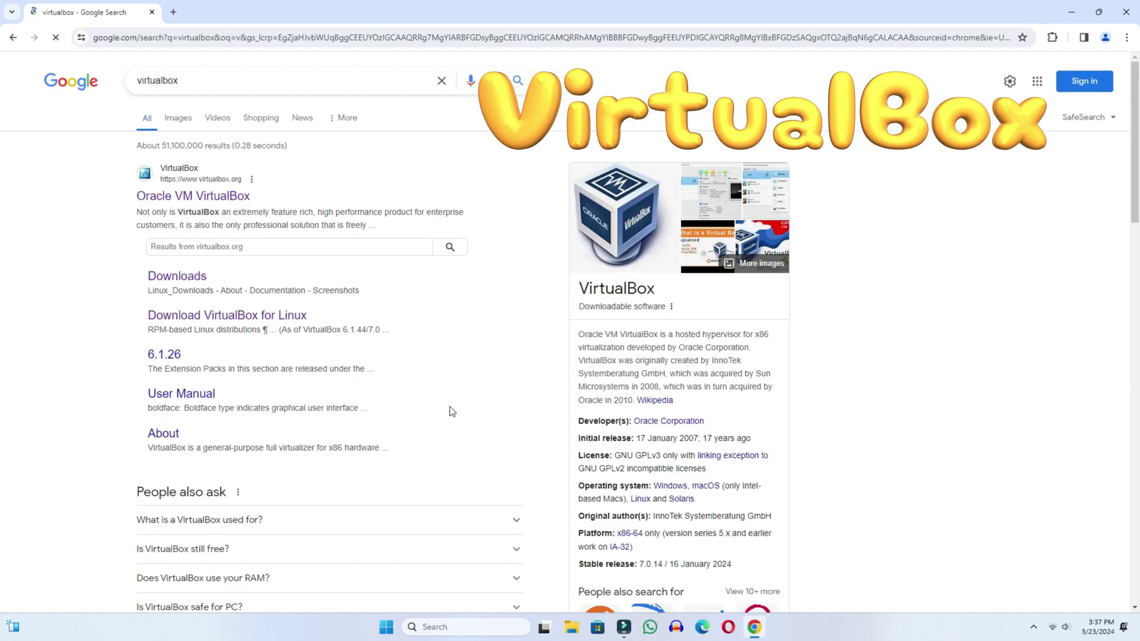
{"action": "left_click_drag", "start_coordinate": [164, 80], "coordinate": [108, 79]}
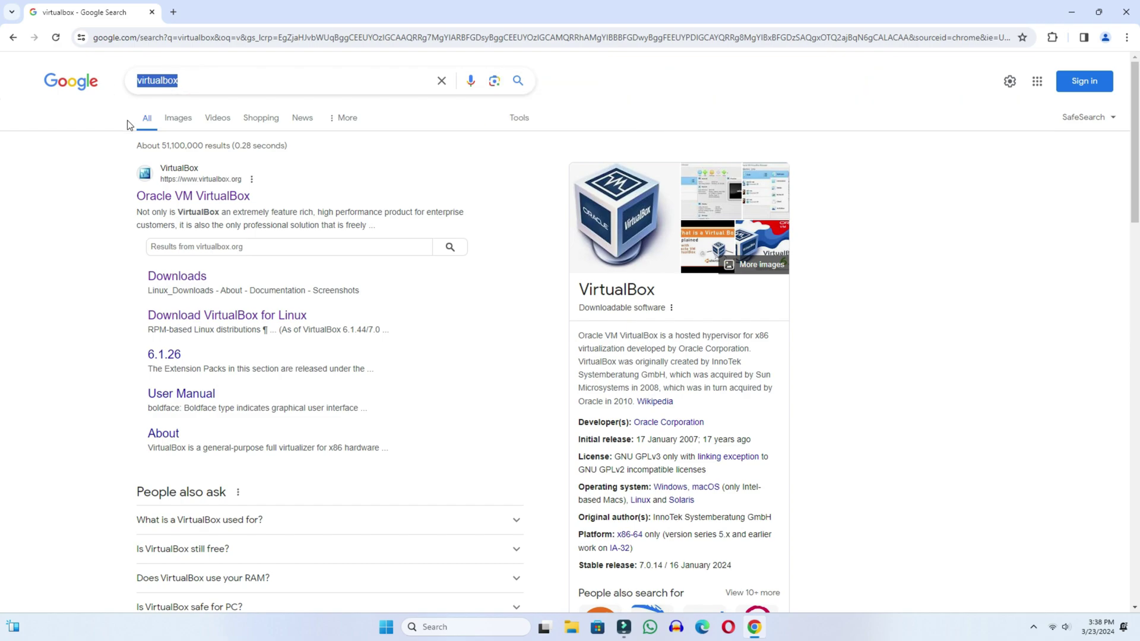
{"action": "left_click", "coordinate": [213, 197]}
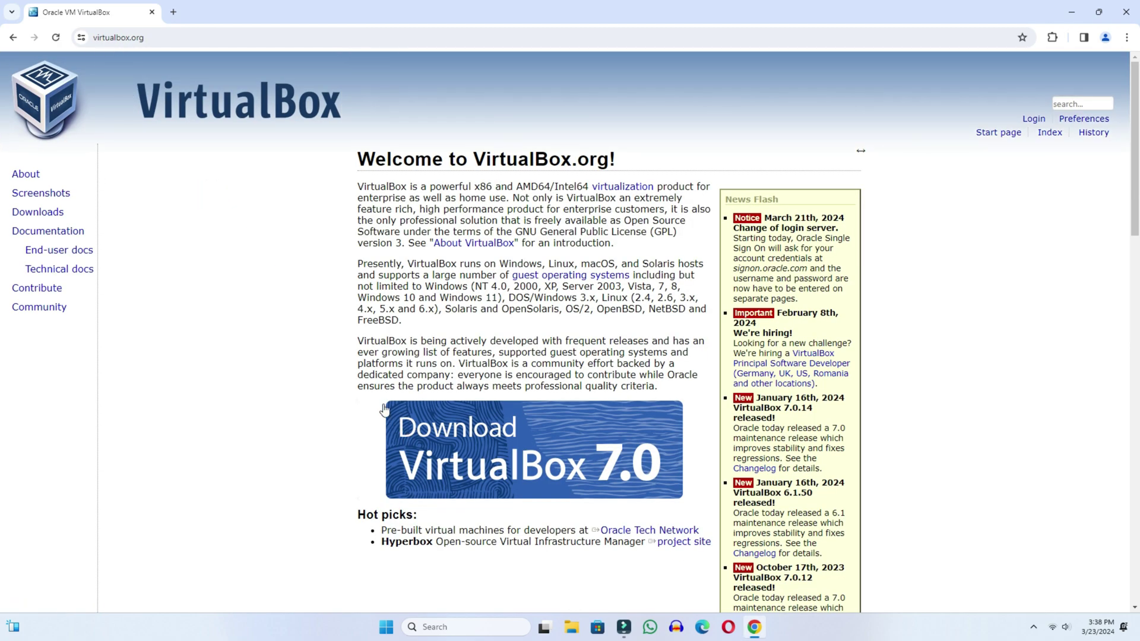
Download the VirtualBox 7.0.14 platform package for Windows hosts from the VirtualBox downloads page.
{"action": "left_click", "coordinate": [594, 462]}
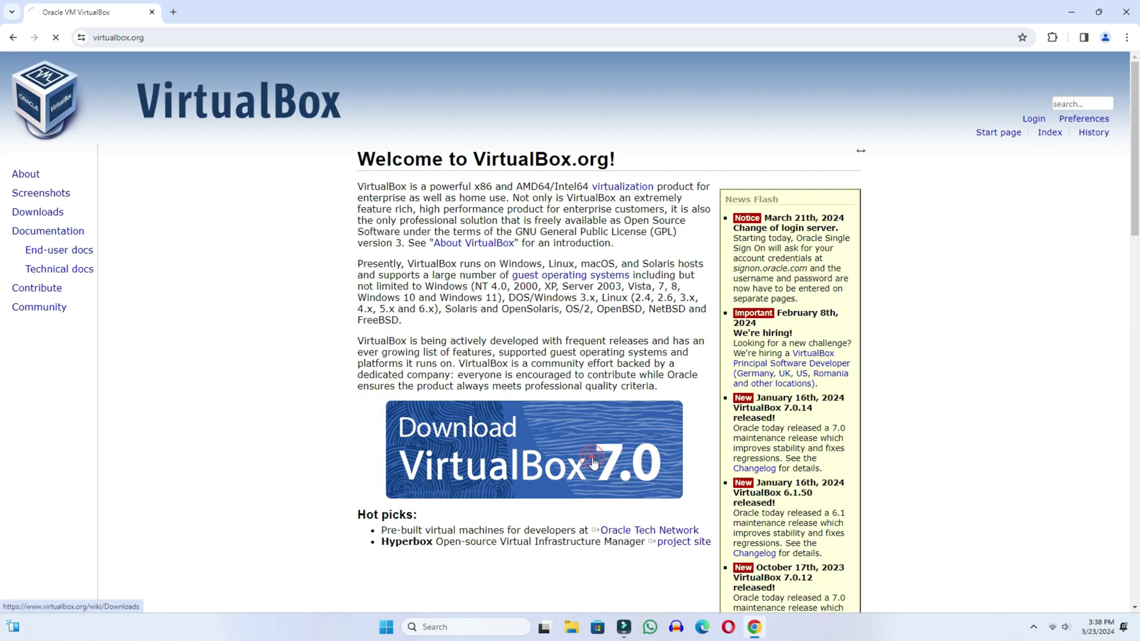
{"action": "left_click", "coordinate": [456, 265]}
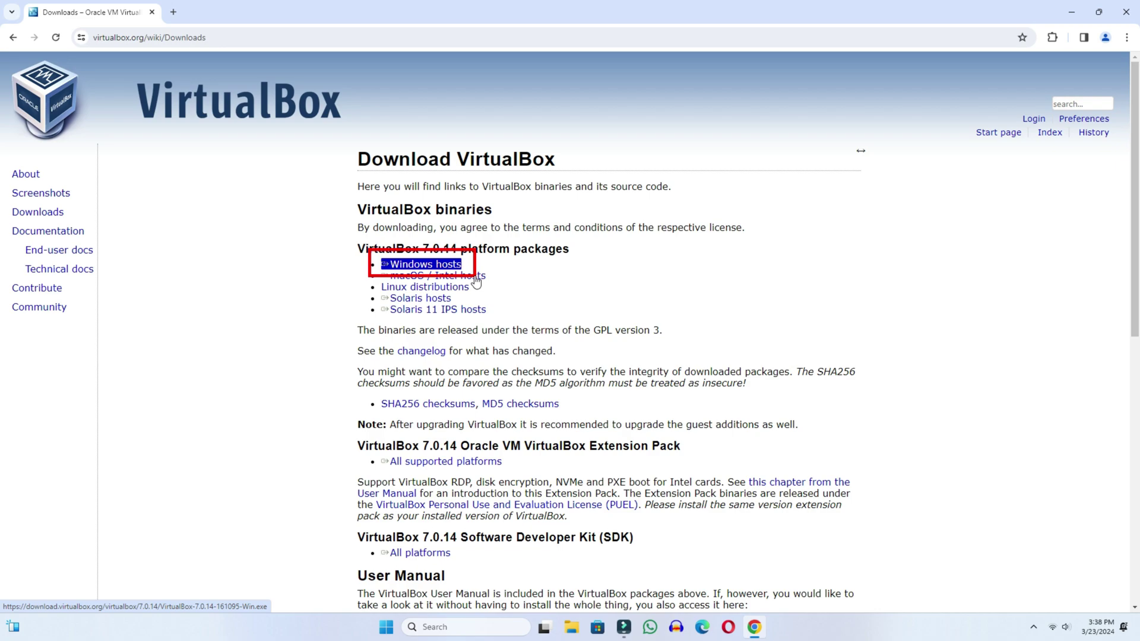
{"action": "left_click", "coordinate": [430, 268]}
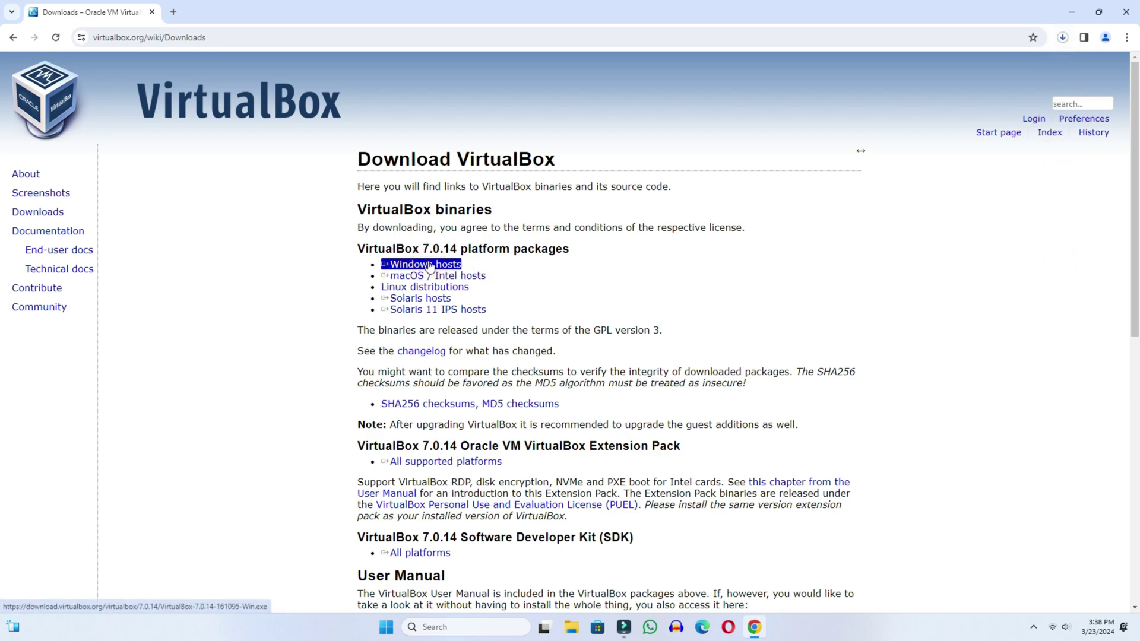
Run the downloaded VirtualBox-7.0.14-161095-Win.exe installer and complete the setup wizard, starting VirtualBox after installation.
{"action": "left_click", "coordinate": [1063, 38]}
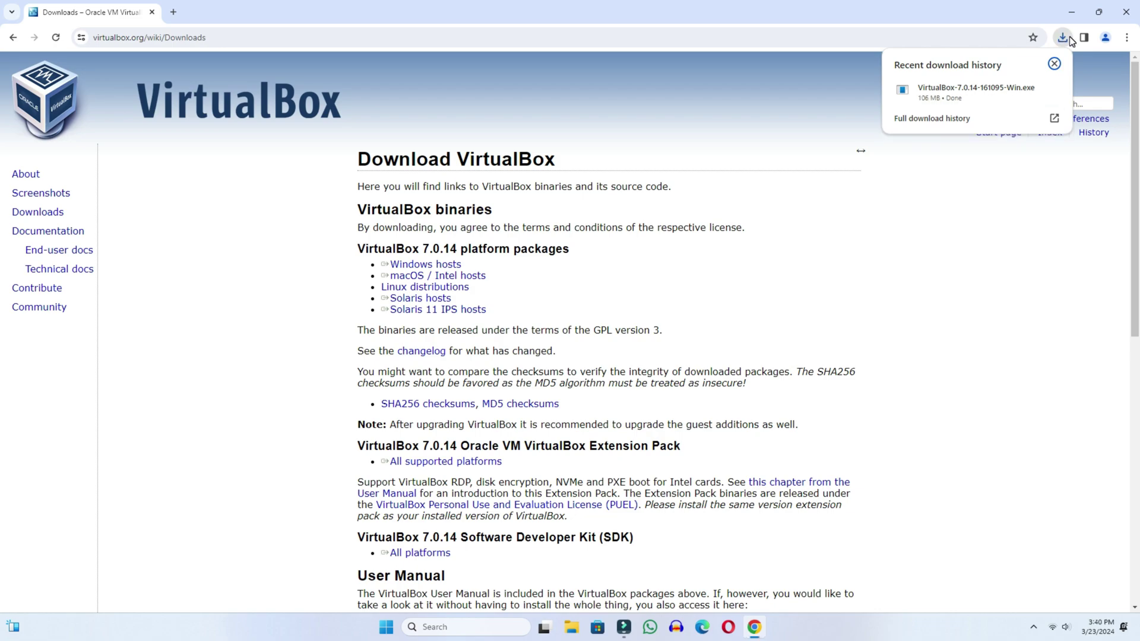
{"action": "left_click", "coordinate": [920, 94]}
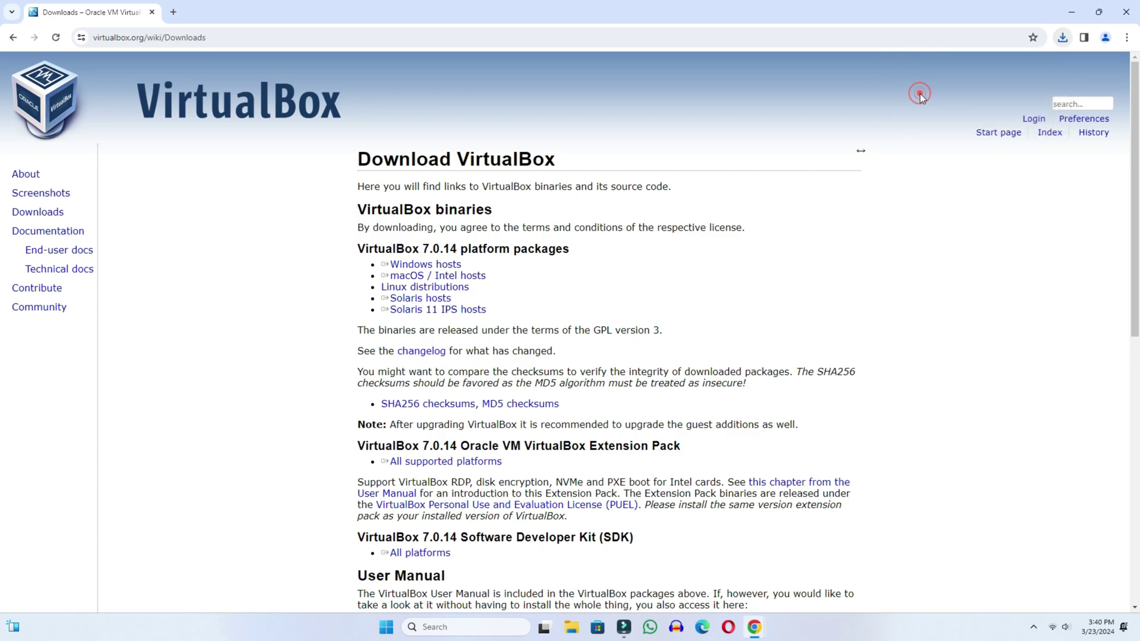
{"action": "left_click", "coordinate": [1073, 13]}
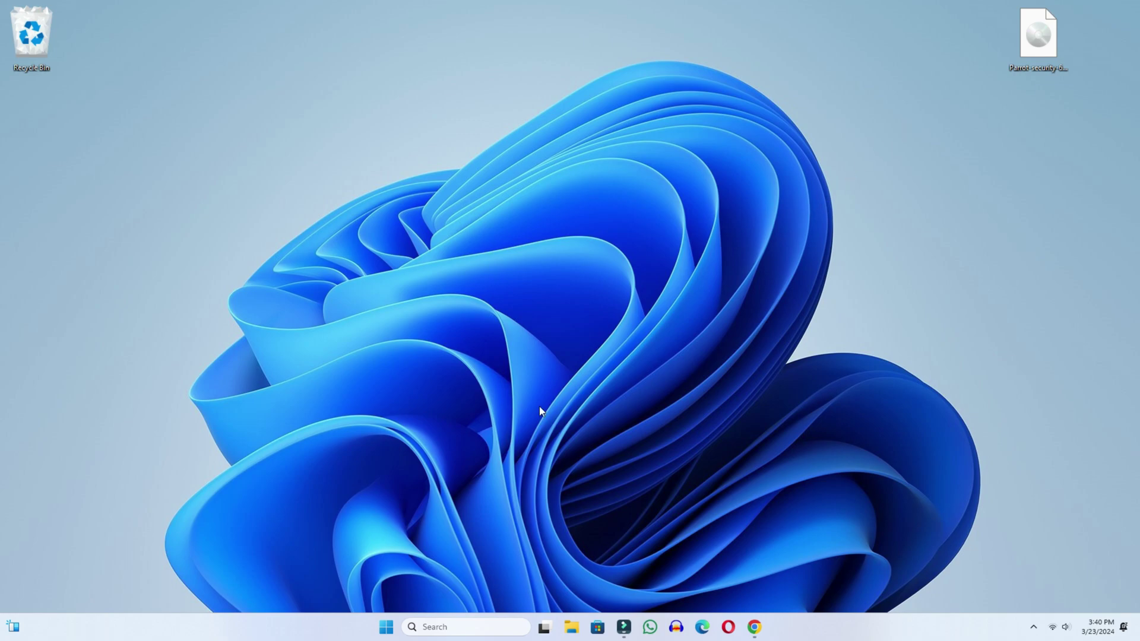
{"action": "left_click", "coordinate": [623, 405]}
{"action": "left_click", "coordinate": [631, 405]}
{"action": "left_click", "coordinate": [631, 405]}
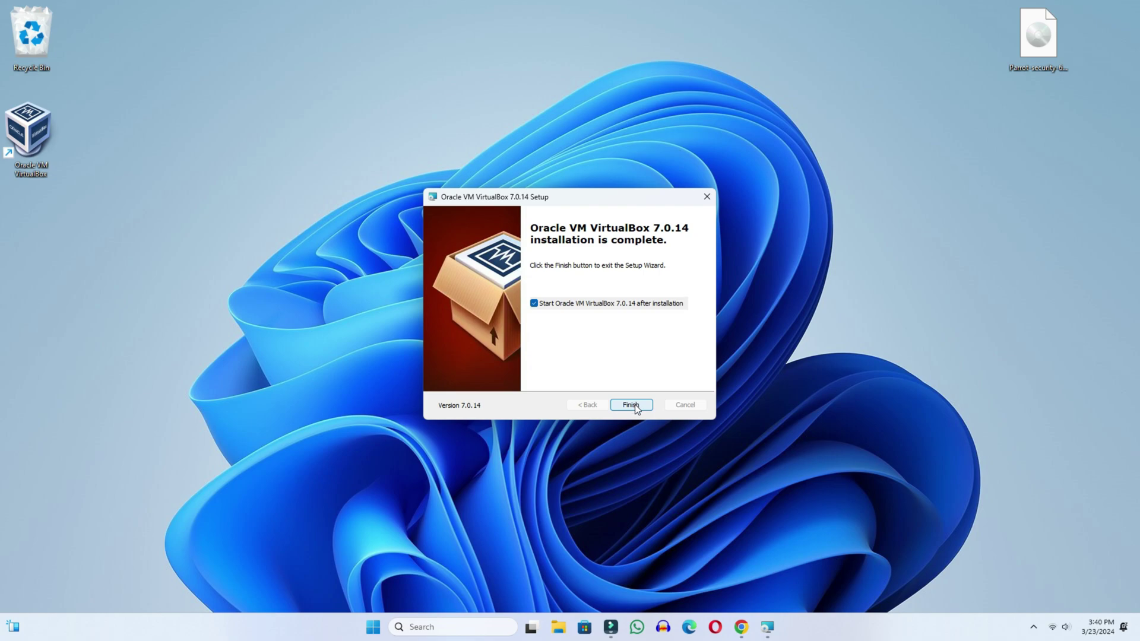
{"action": "left_click", "coordinate": [635, 405]}
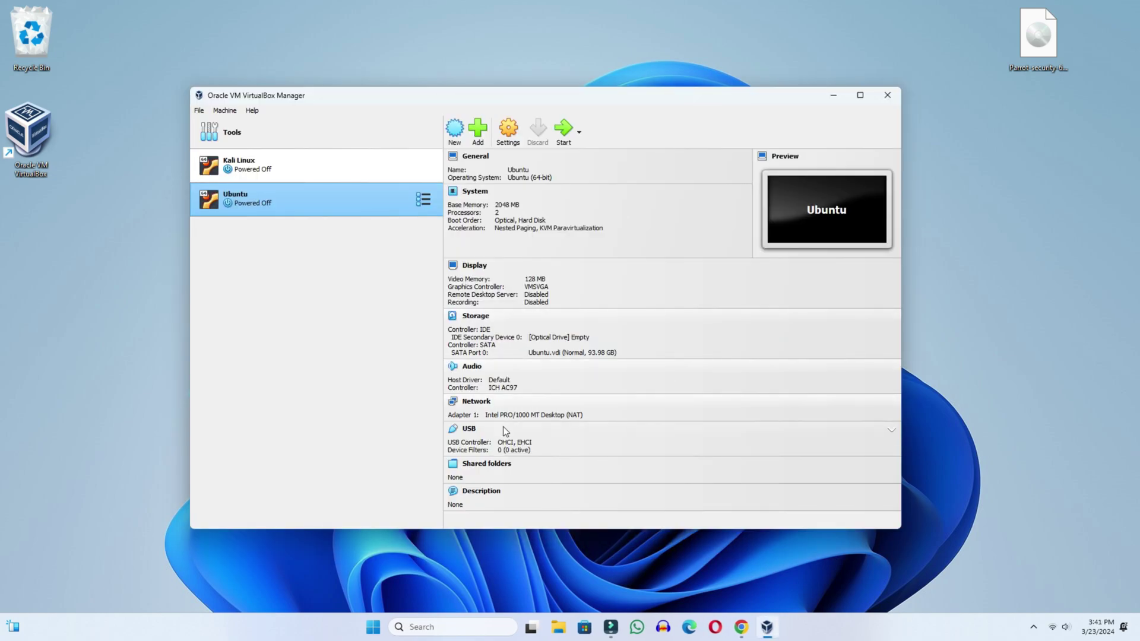
Return to Chrome, search for parrot os, and open the download page of the Parrot Security website.
{"action": "left_click", "coordinate": [830, 95]}
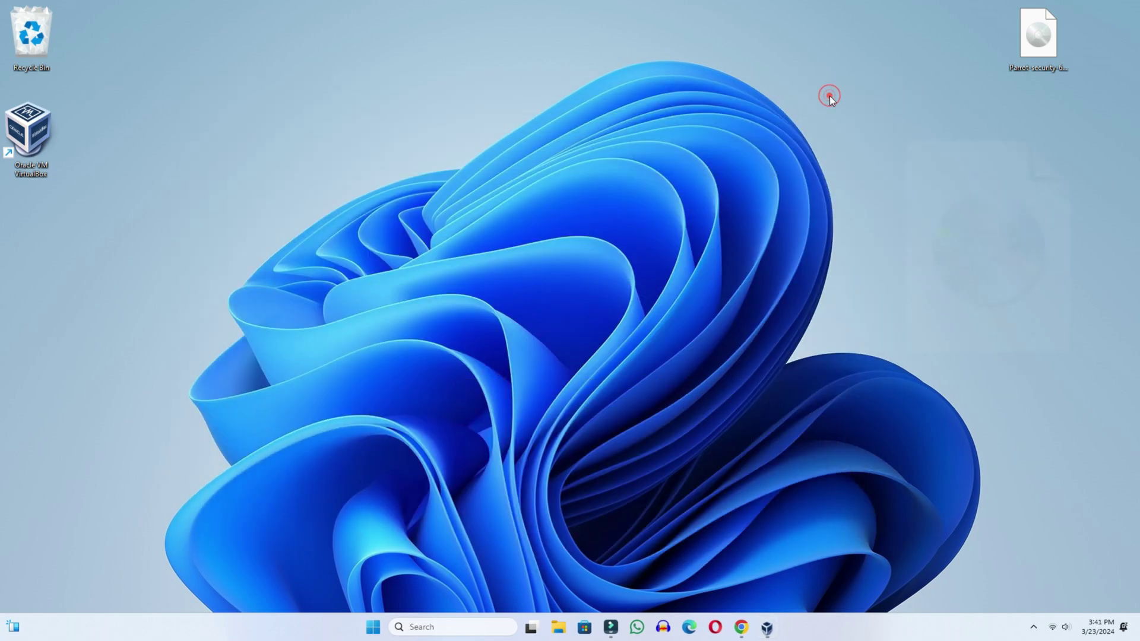
{"action": "left_click", "coordinate": [741, 626]}
{"action": "left_click", "coordinate": [190, 35]}
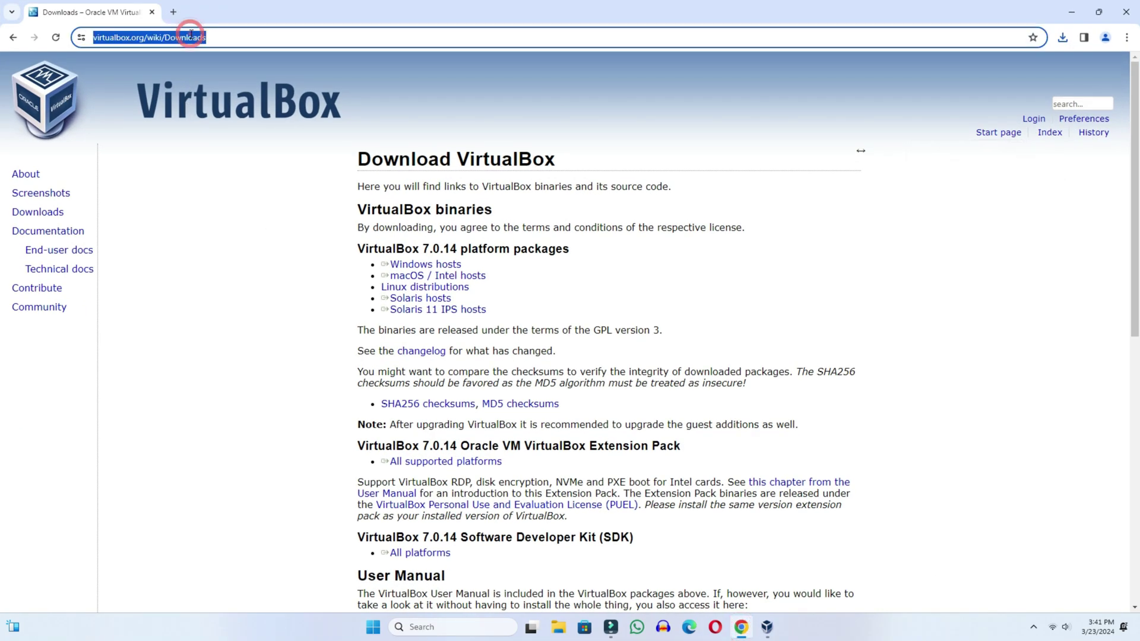
{"action": "type", "text": "parrot os"}
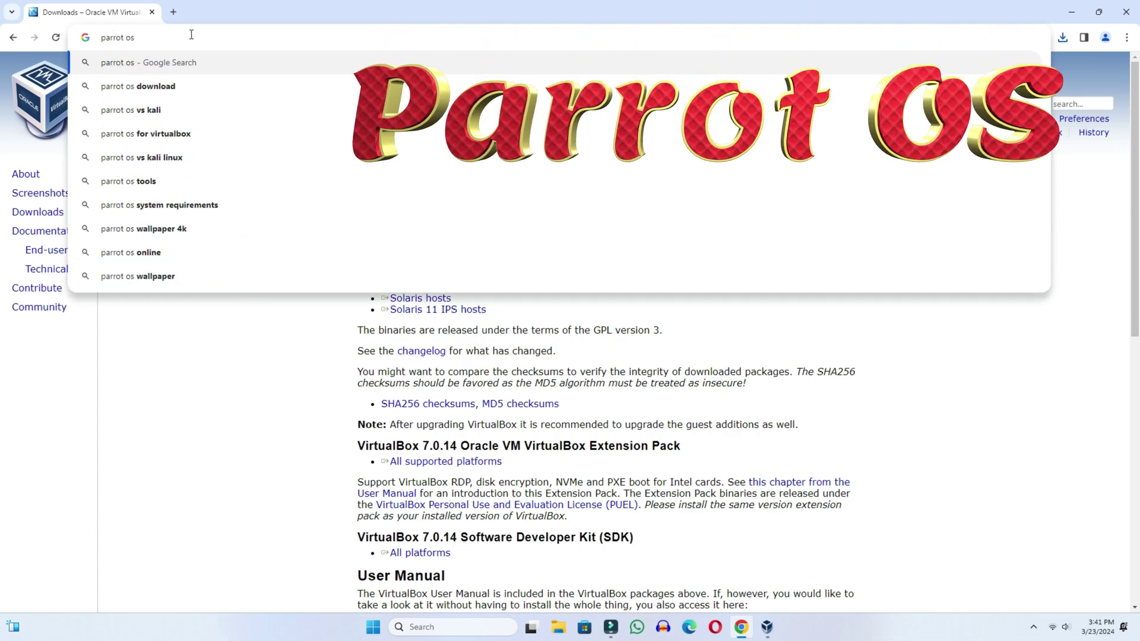
{"action": "key", "text": "Return"}
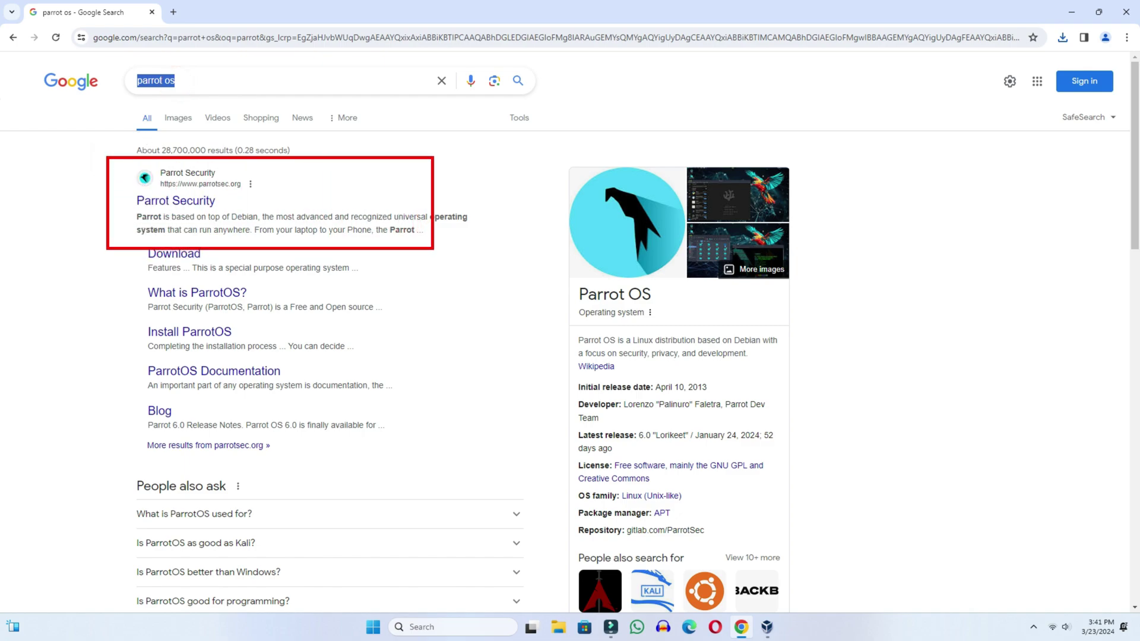
{"action": "left_click", "coordinate": [197, 210]}
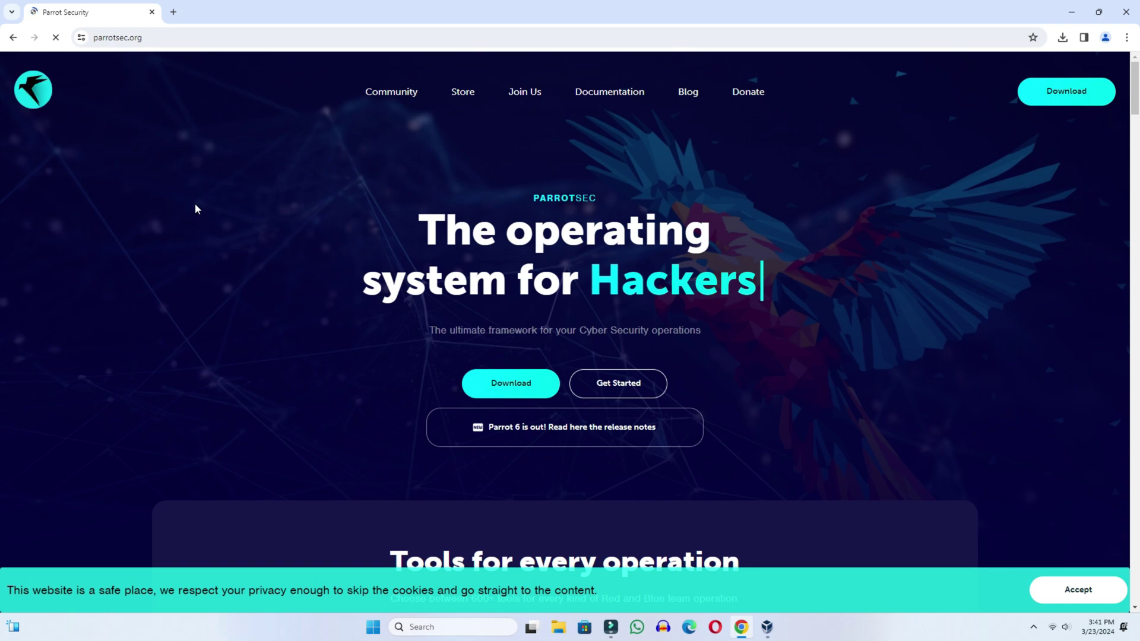
{"action": "scroll", "coordinate": [196, 208], "scroll_direction": "down", "scroll_amount": 2}
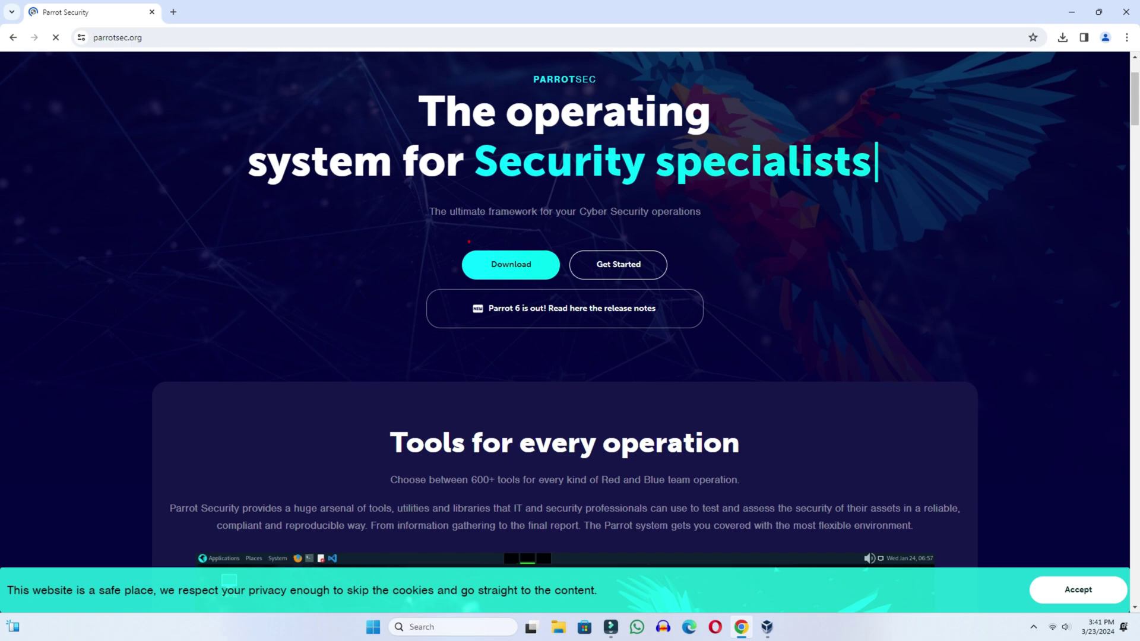
{"action": "left_click", "coordinate": [472, 259]}
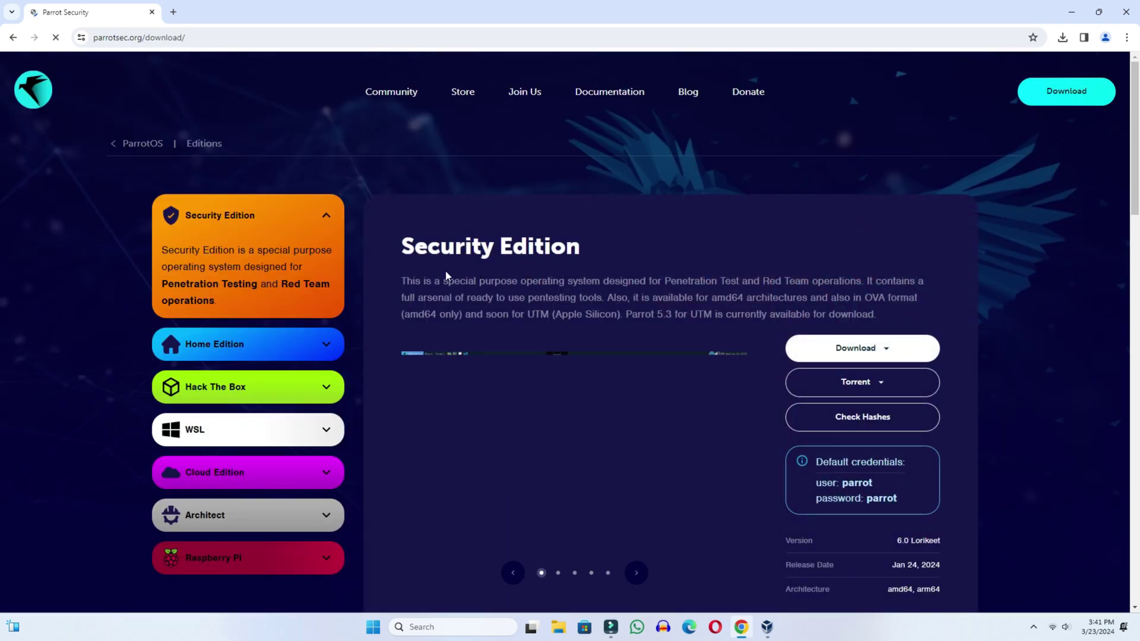
{"action": "mouse_move", "coordinate": [140, 186]}
{"action": "left_mouse_down"}
{"action": "mouse_move", "coordinate": [315, 307]}
{"action": "mouse_move", "coordinate": [350, 305]}
{"action": "mouse_move", "coordinate": [354, 318]}
{"action": "left_mouse_up"}
{"action": "mouse_move", "coordinate": [148, 321]}
{"action": "left_mouse_down"}
{"action": "mouse_move", "coordinate": [249, 358]}
{"action": "mouse_move", "coordinate": [346, 362]}
{"action": "left_mouse_up"}
{"action": "mouse_move", "coordinate": [143, 365]}
{"action": "left_mouse_down"}
{"action": "mouse_move", "coordinate": [242, 397]}
{"action": "mouse_move", "coordinate": [349, 409]}
{"action": "left_mouse_up"}
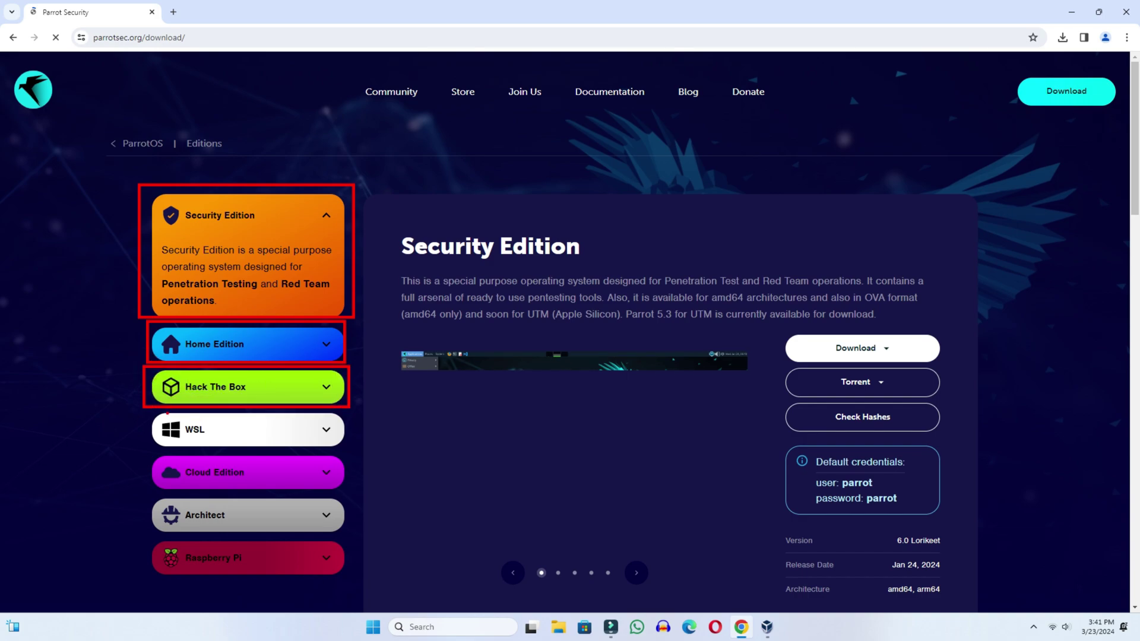
{"action": "left_click_drag", "start_coordinate": [148, 406], "coordinate": [354, 449]}
{"action": "left_click_drag", "start_coordinate": [146, 449], "coordinate": [362, 490]}
{"action": "key", "text": "Escape"}
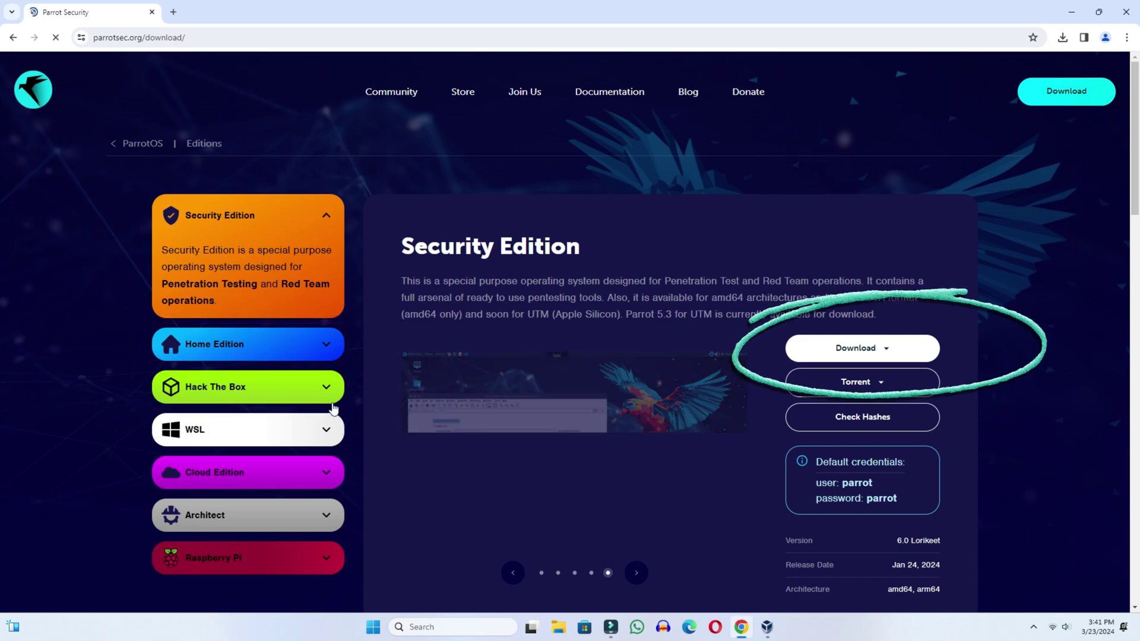
Start the Security Edition iso (amd64) download, then cancel it and close the browser.
{"action": "left_click", "coordinate": [887, 353]}
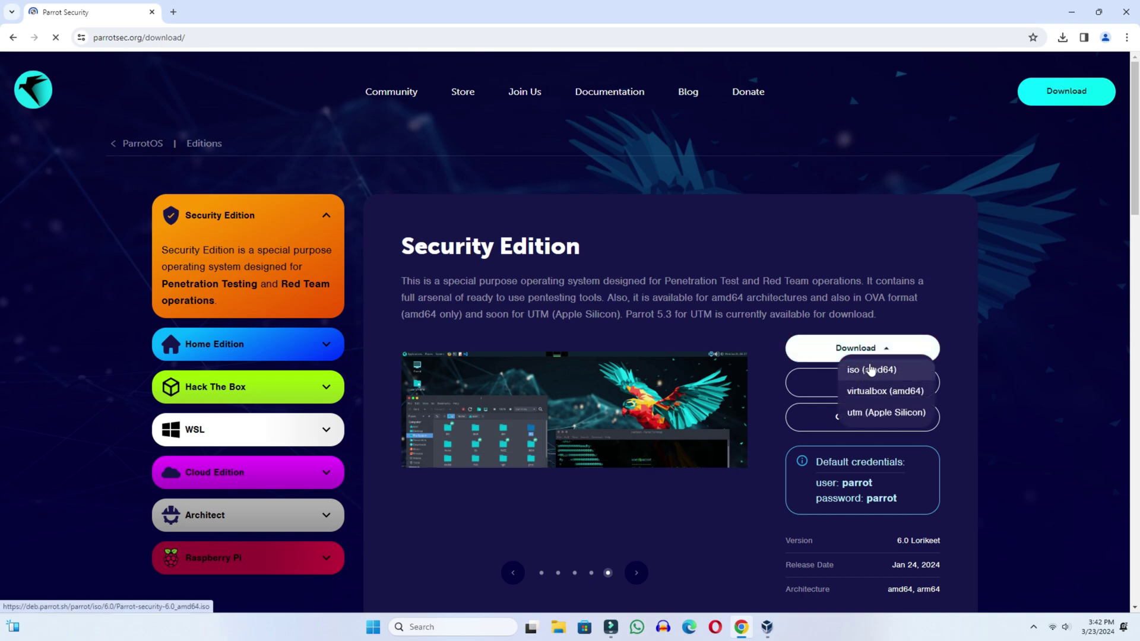
{"action": "left_click", "coordinate": [872, 370]}
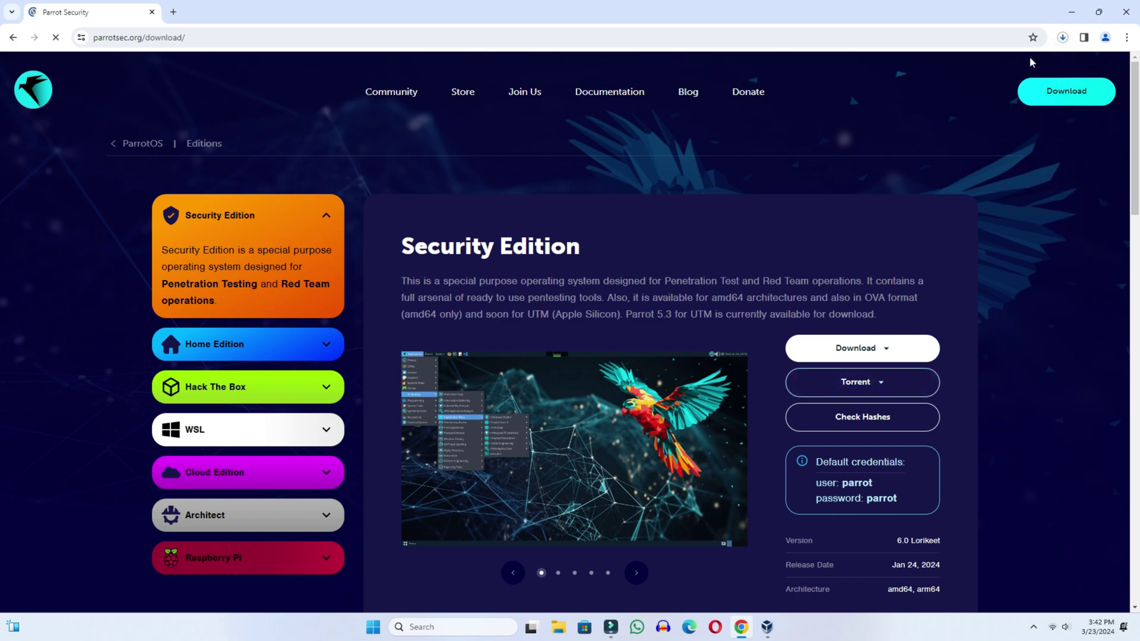
{"action": "left_click", "coordinate": [1061, 38]}
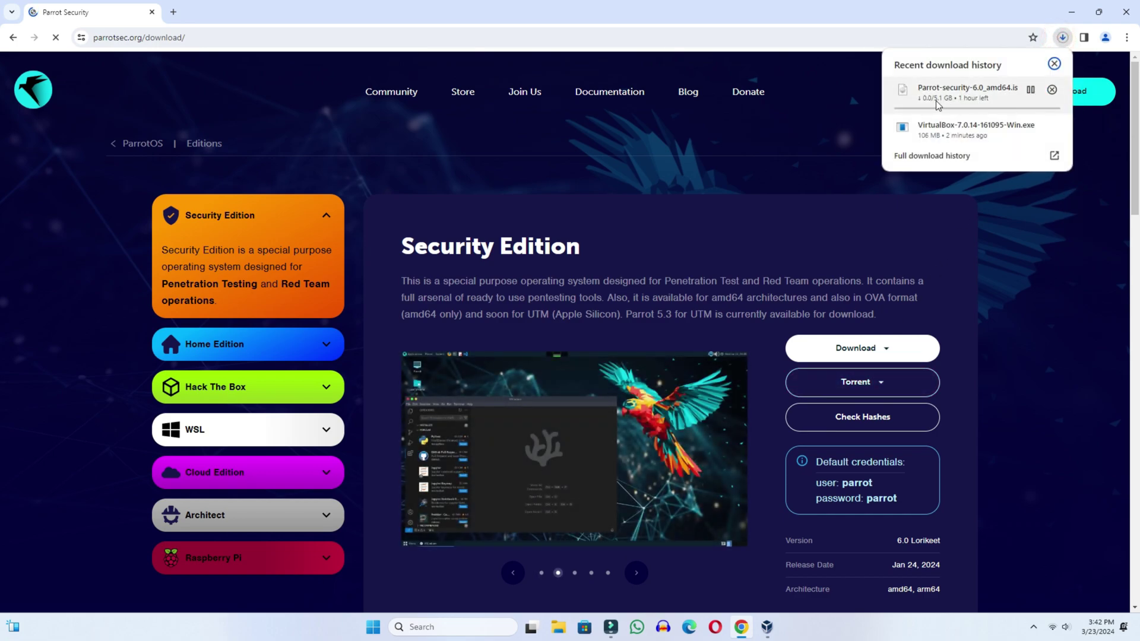
{"action": "left_click", "coordinate": [1052, 90]}
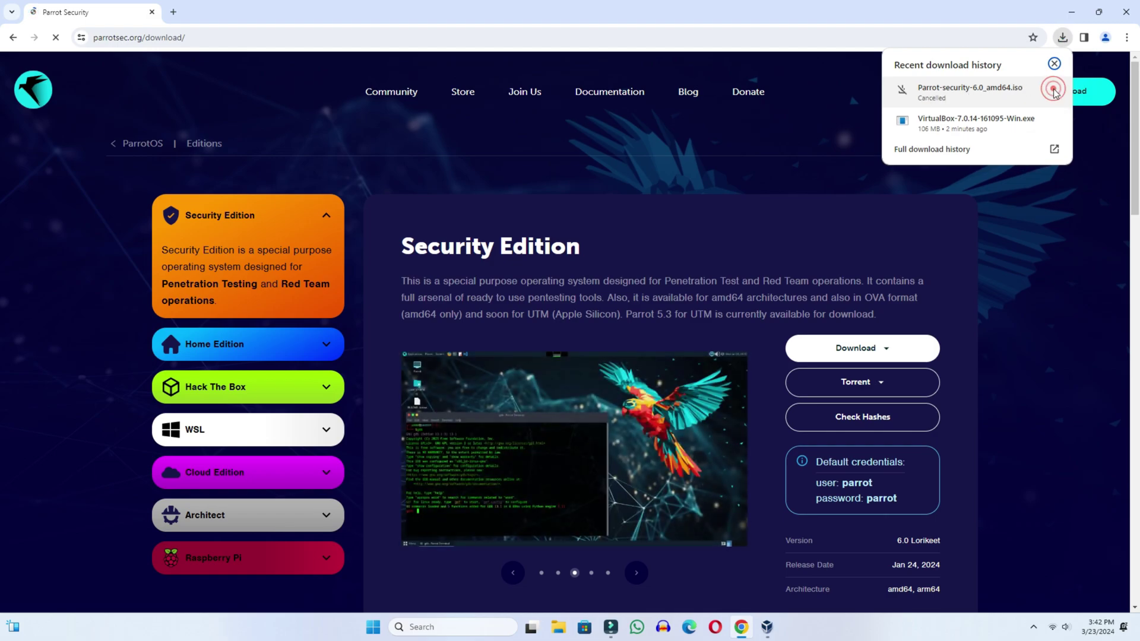
{"action": "left_click", "coordinate": [1126, 13]}
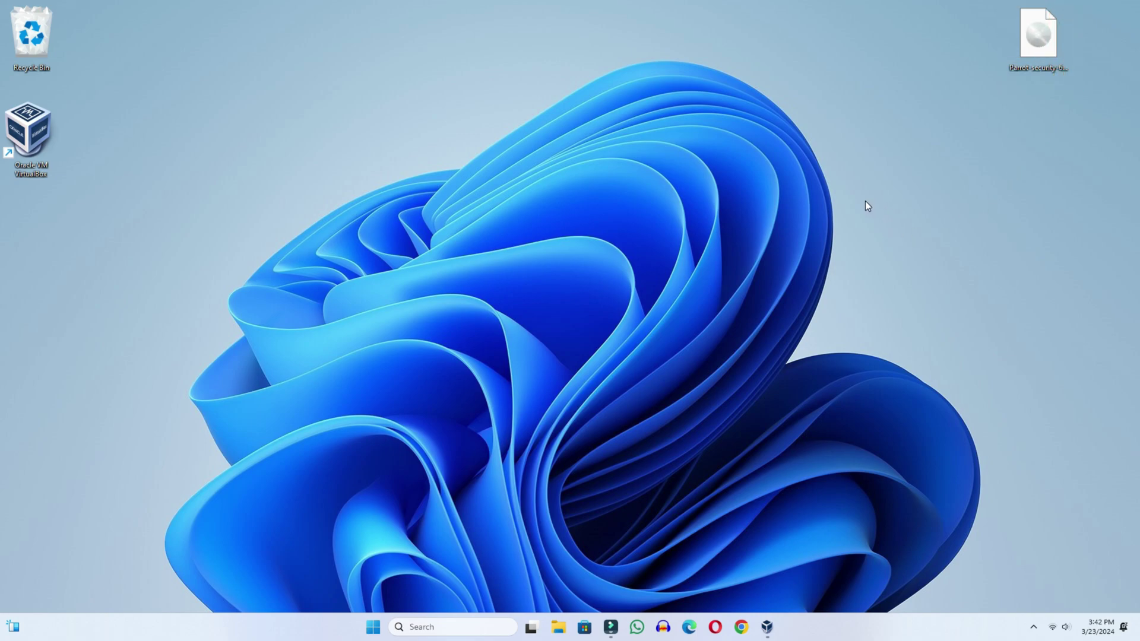
Switch to VirtualBox Manager and start a new virtual machine named Parrot OS.
{"action": "left_click", "coordinate": [767, 628]}
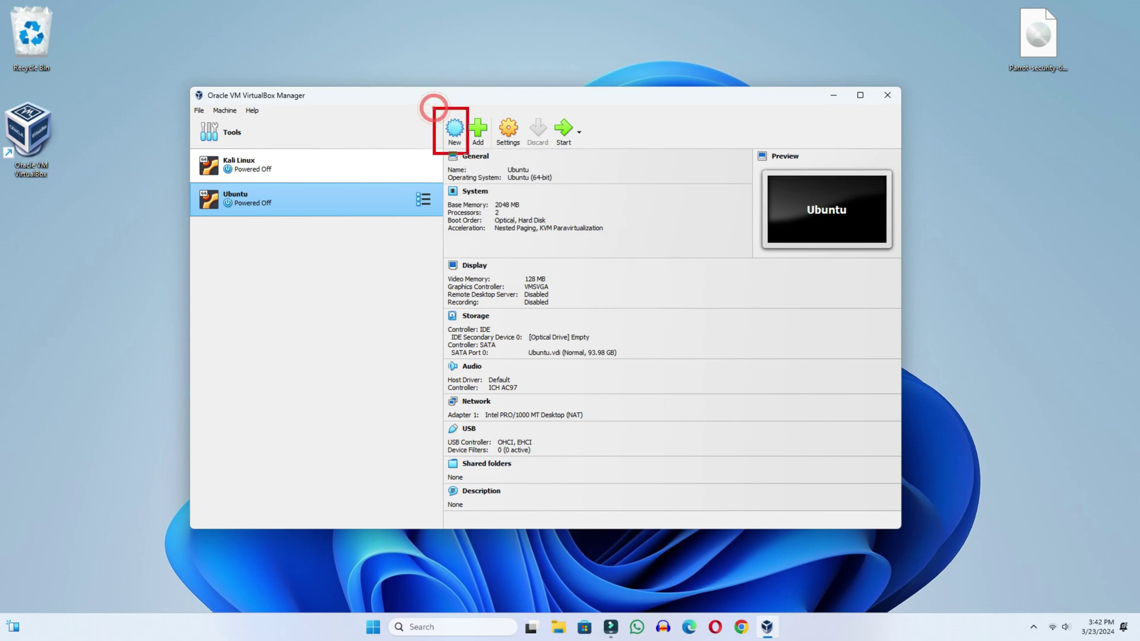
{"action": "left_click", "coordinate": [455, 132]}
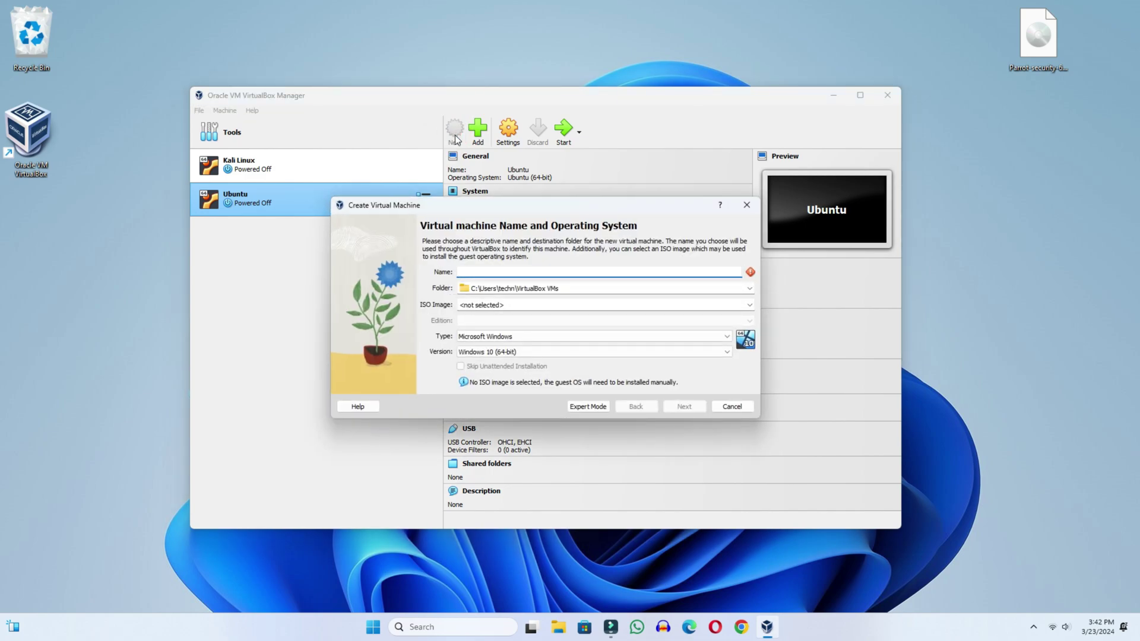
{"action": "type", "text": "P"}
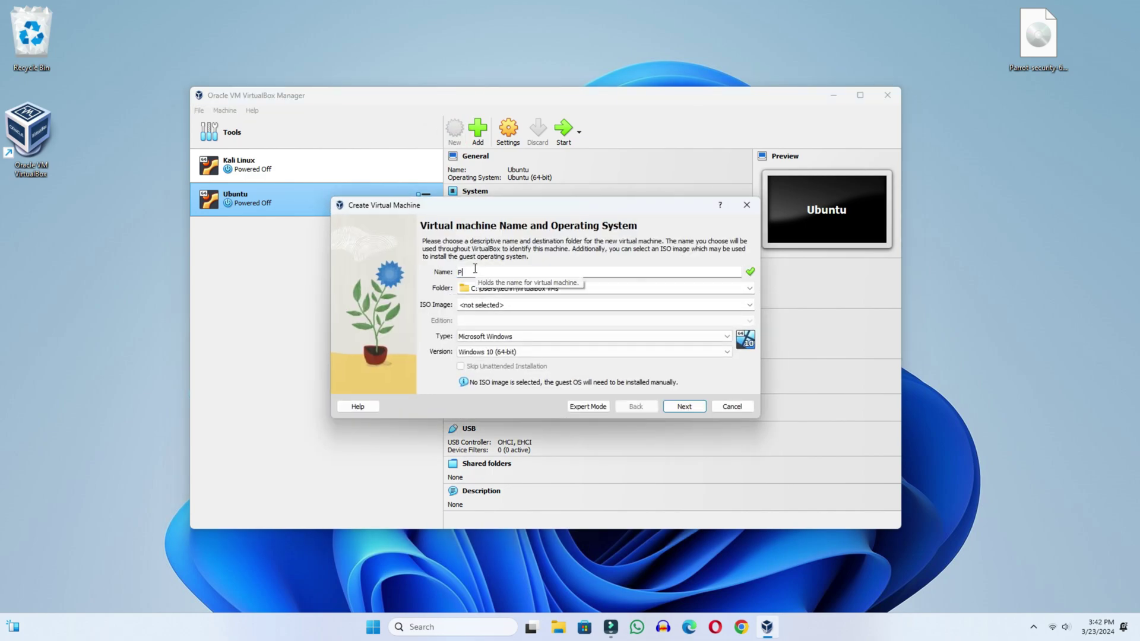
{"action": "type", "text": "arrot OS"}
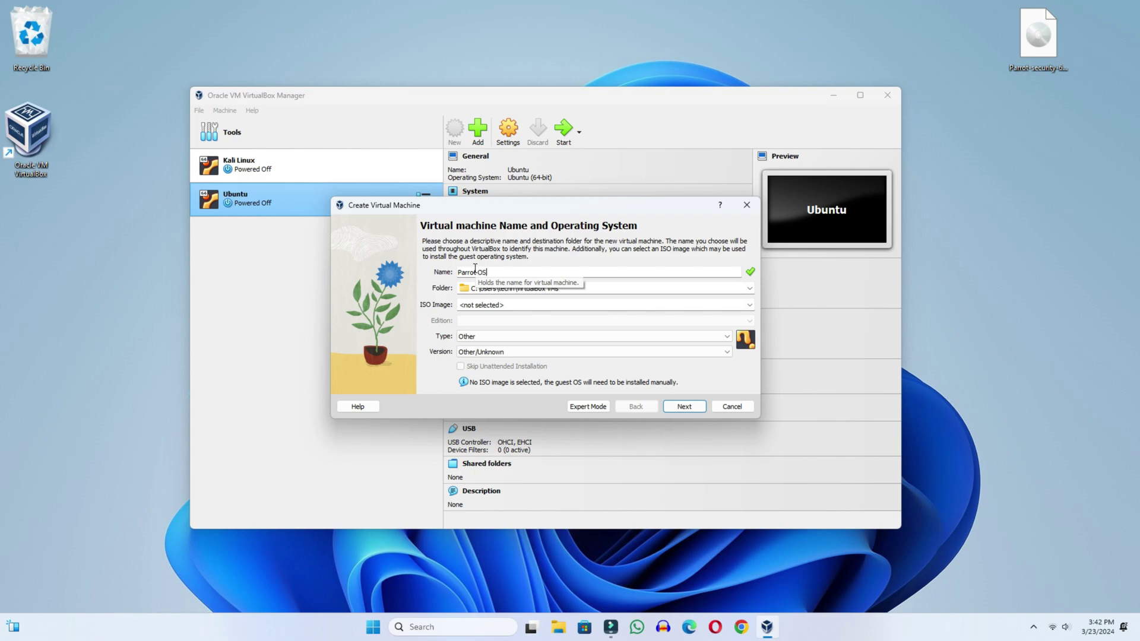
Browse for another machine folder and create a new folder named Parrot OS on New Volume (D:).
{"action": "triple_click", "coordinate": [558, 289]}
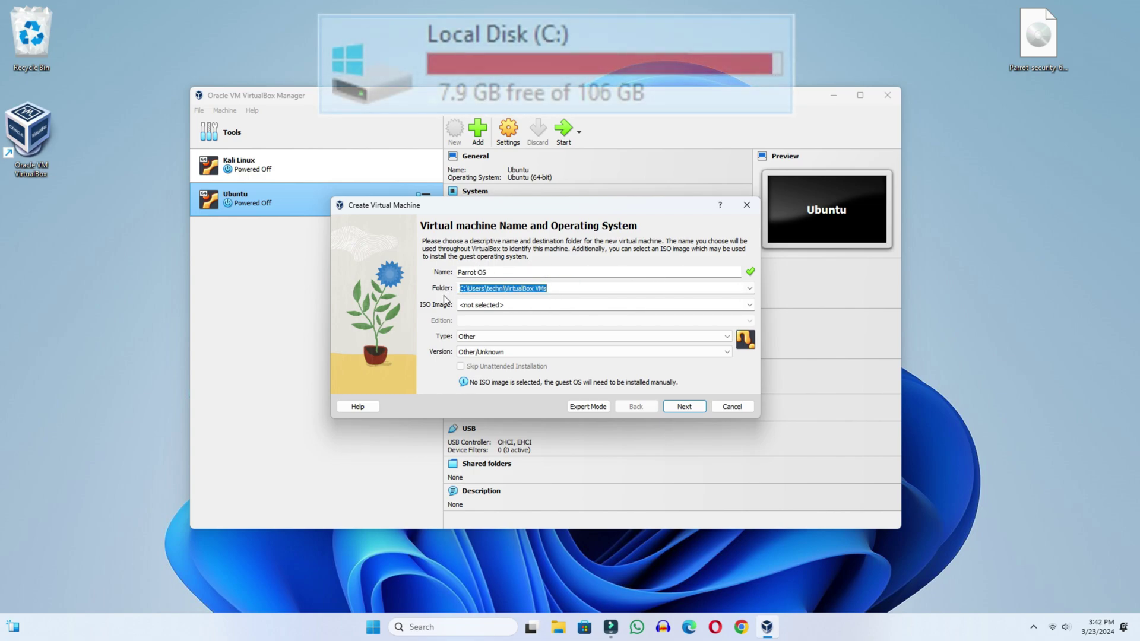
{"action": "left_click", "coordinate": [750, 289]}
{"action": "left_click", "coordinate": [749, 305]}
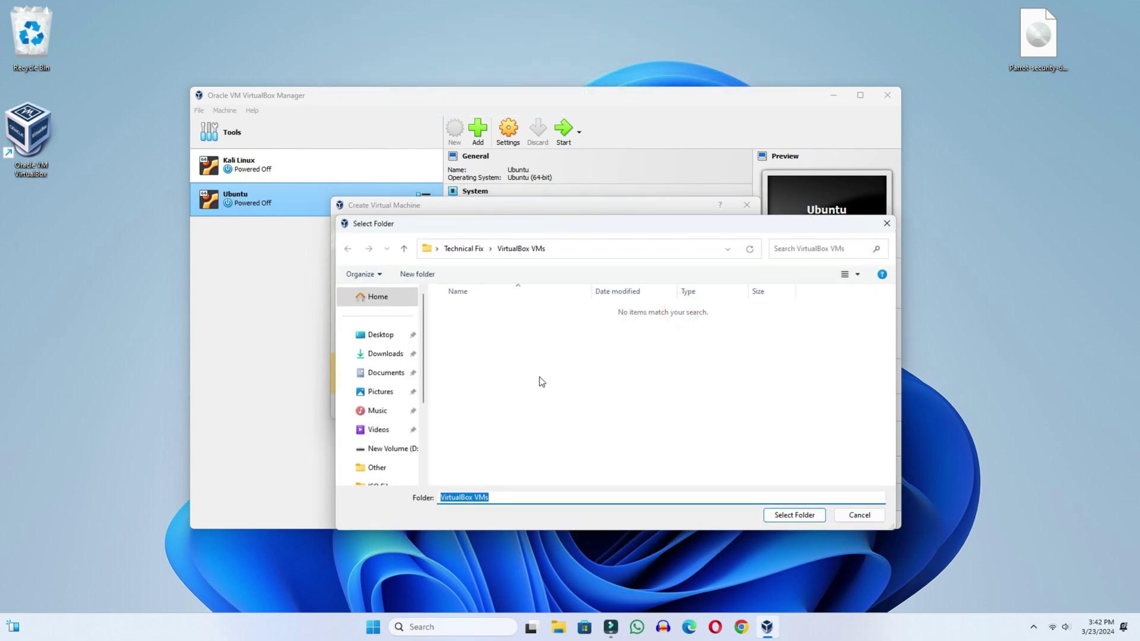
{"action": "left_click", "coordinate": [409, 449]}
{"action": "right_click", "coordinate": [534, 414]}
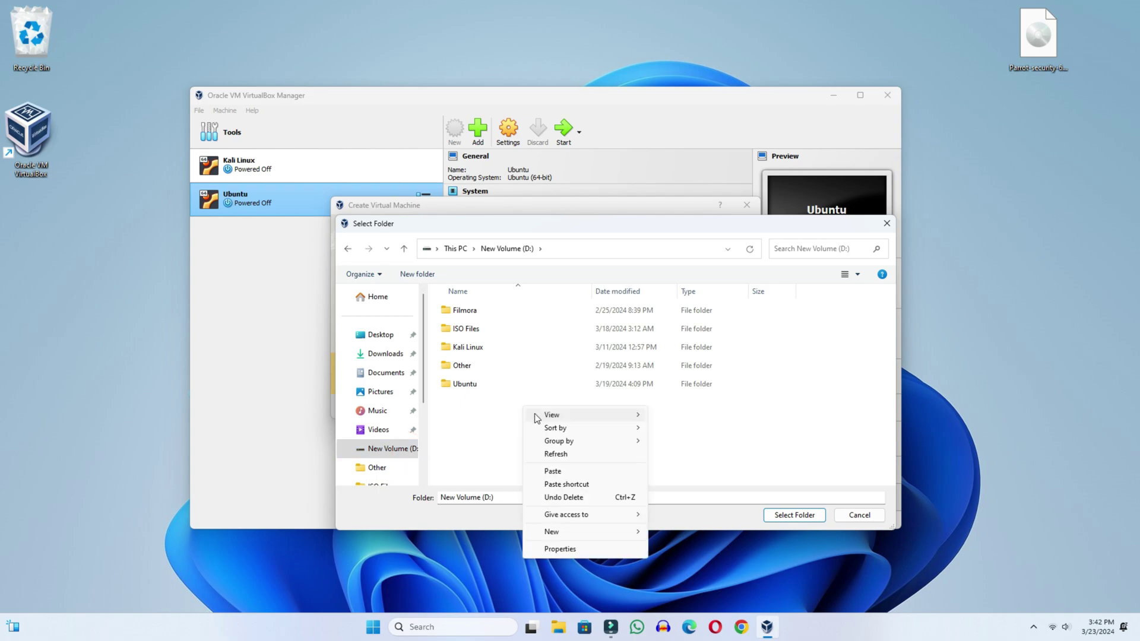
{"action": "mouse_move", "coordinate": [567, 531]}
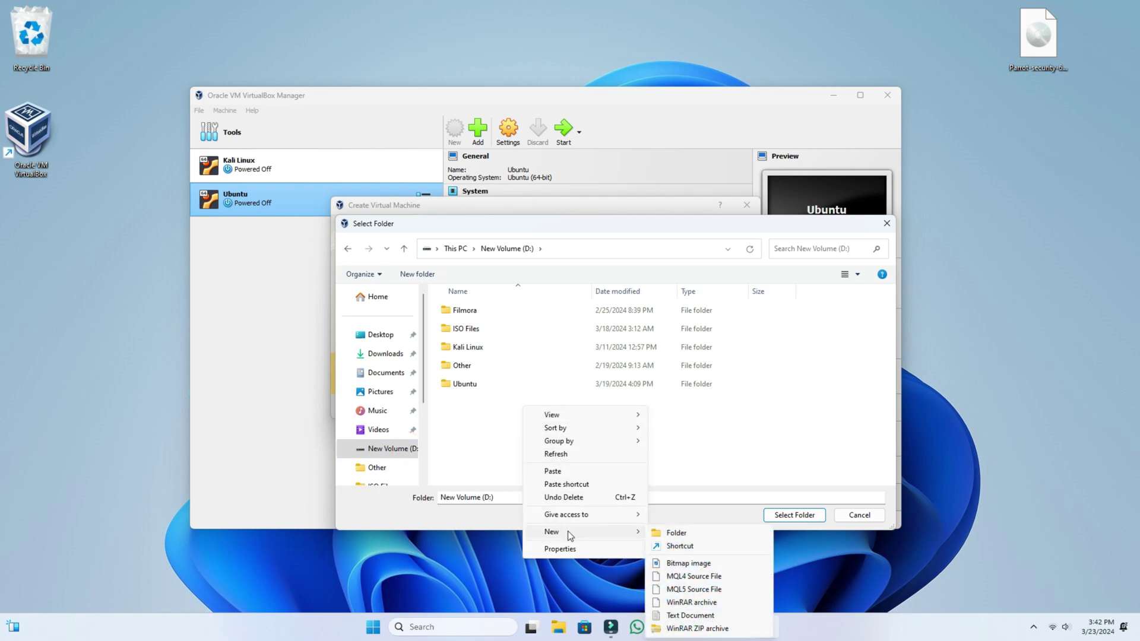
{"action": "left_click", "coordinate": [667, 532]}
{"action": "type", "text": "Parrot OS"}
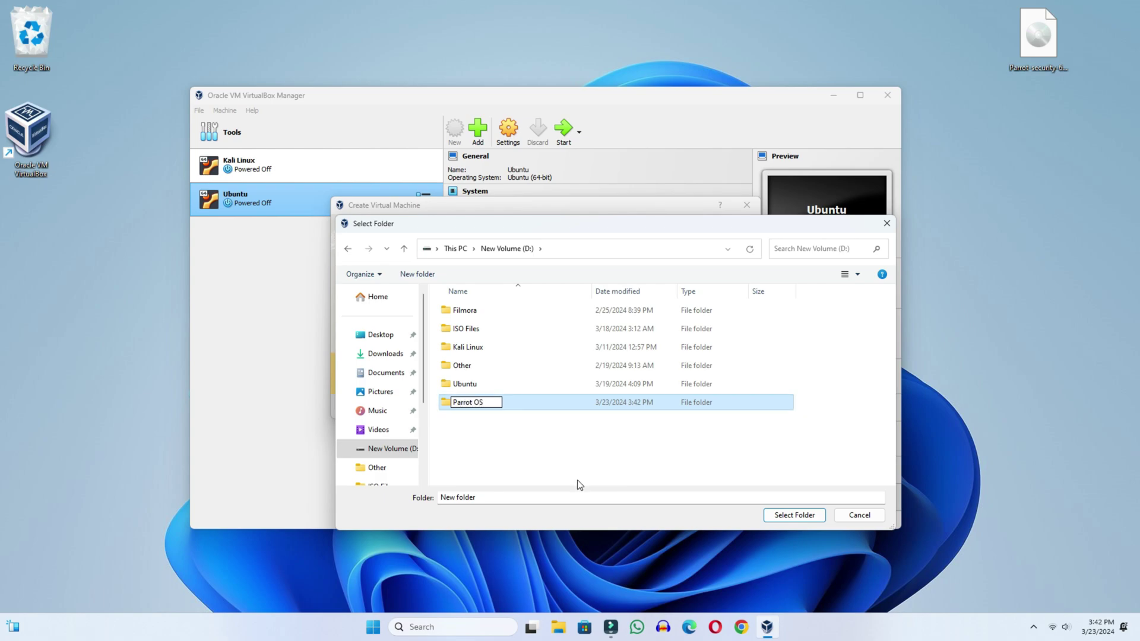
{"action": "left_click", "coordinate": [577, 480]}
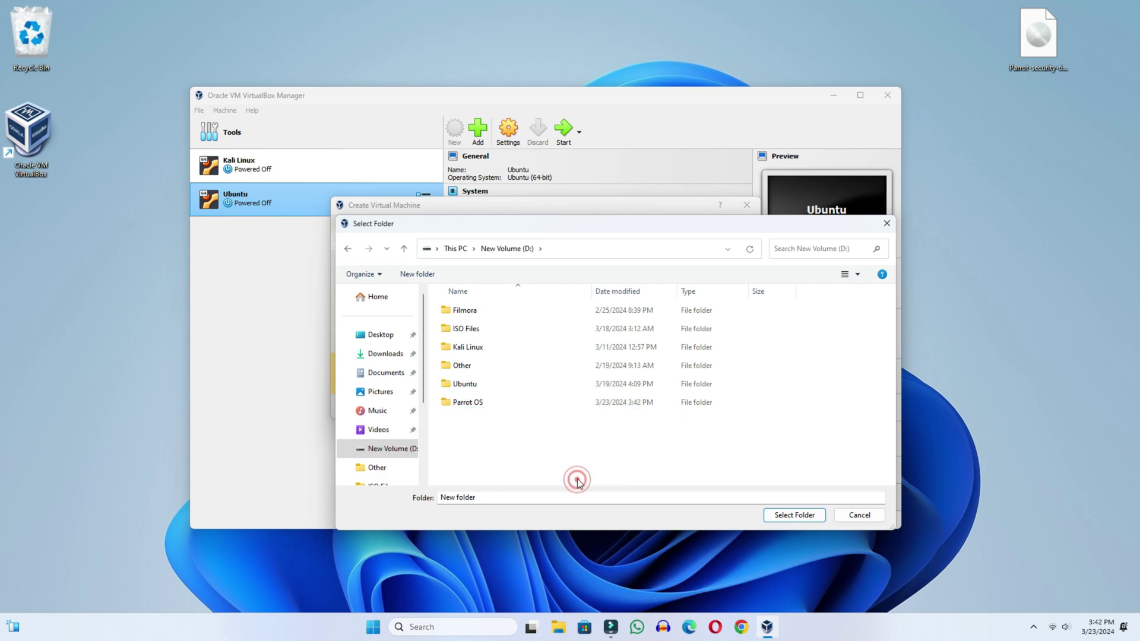
Select the new Parrot OS folder on D: as the virtual machine's storage location.
{"action": "left_click", "coordinate": [481, 404]}
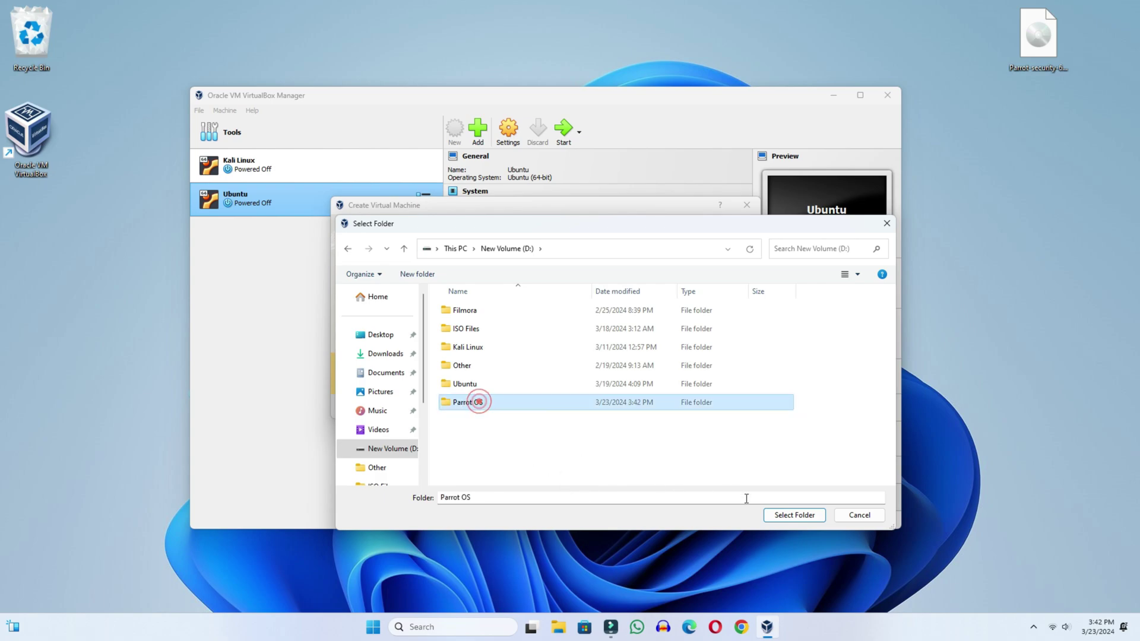
{"action": "left_click", "coordinate": [795, 515]}
{"action": "left_click_drag", "start_coordinate": [467, 287], "coordinate": [449, 295]}
{"action": "left_click", "coordinate": [411, 321]}
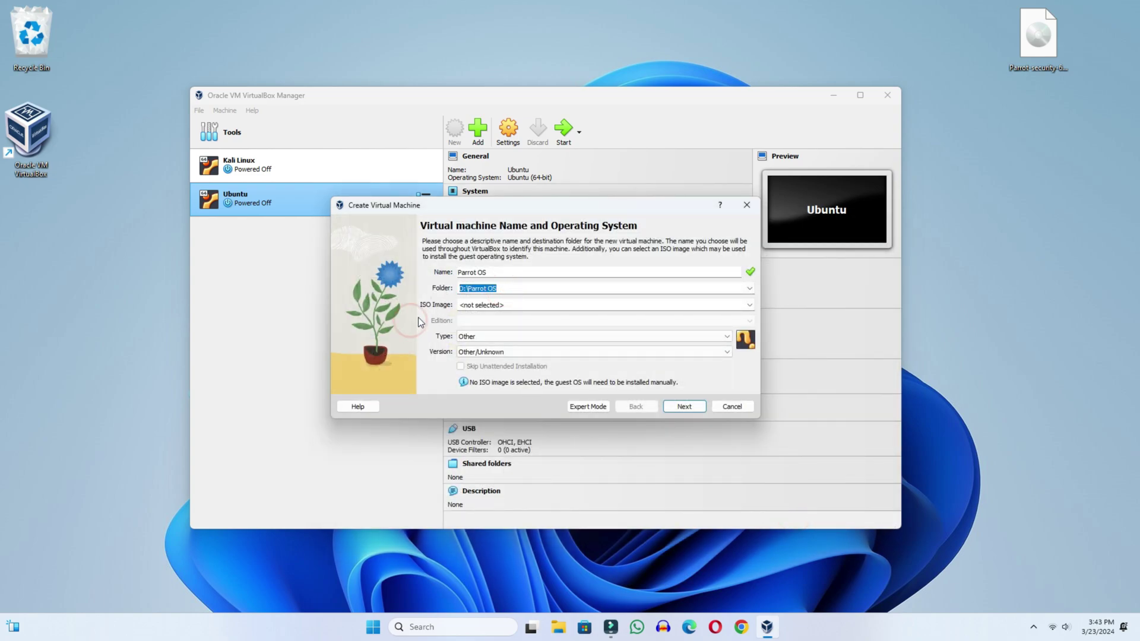
{"action": "left_click", "coordinate": [428, 305]}
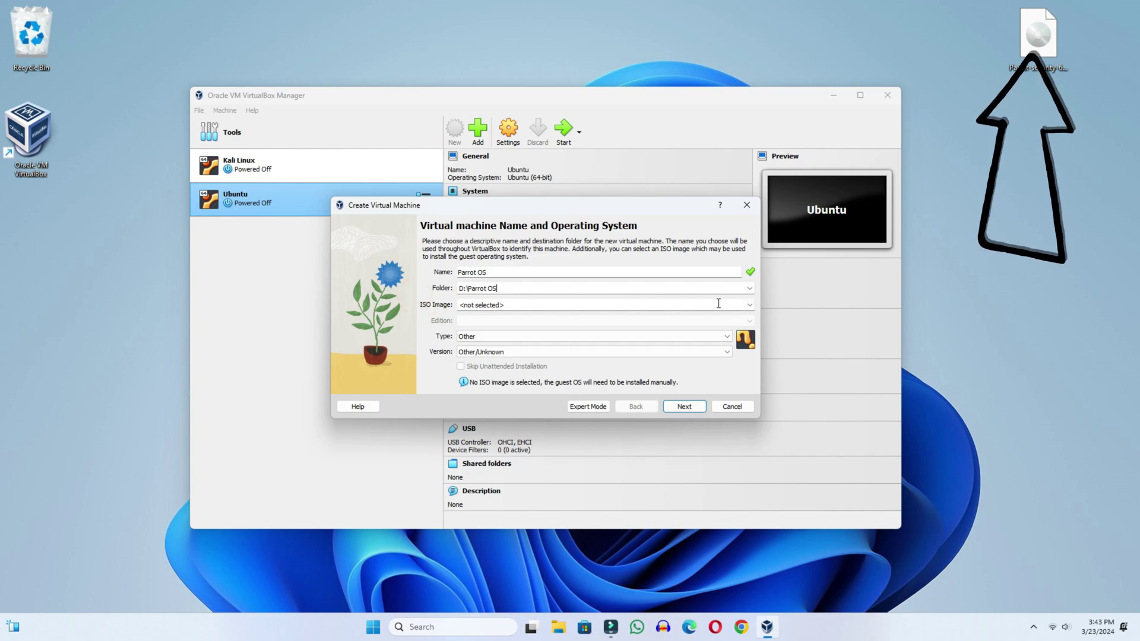
Select the Parrot-security-6.0_amd64 file from the Desktop as the virtual machine's ISO image.
{"action": "left_click", "coordinate": [749, 305]}
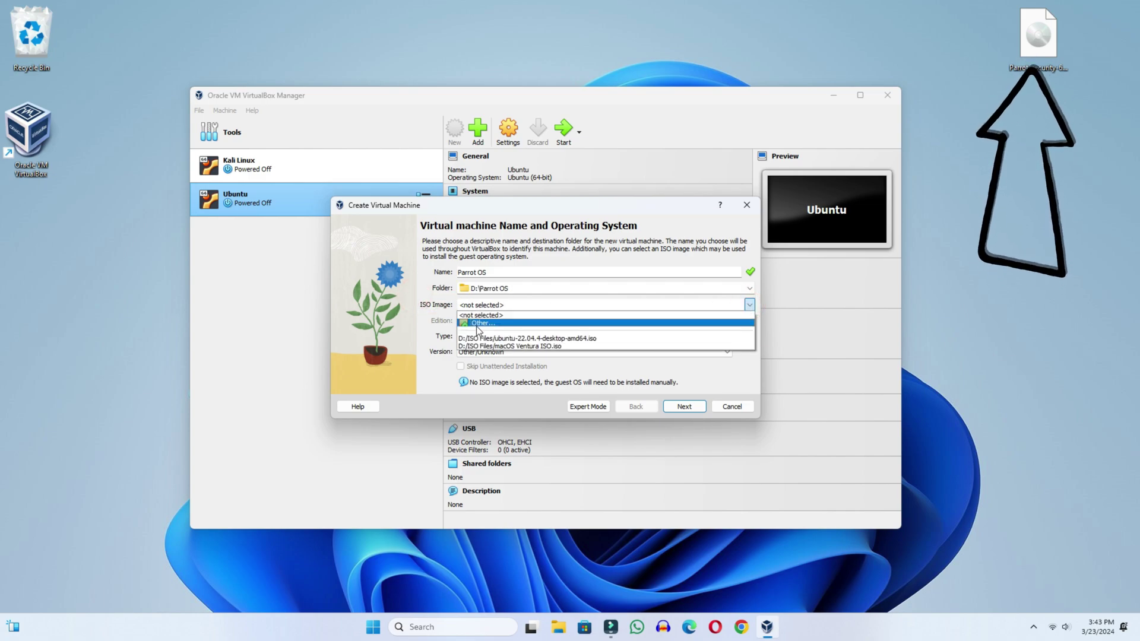
{"action": "left_click", "coordinate": [476, 326]}
{"action": "left_click", "coordinate": [383, 354]}
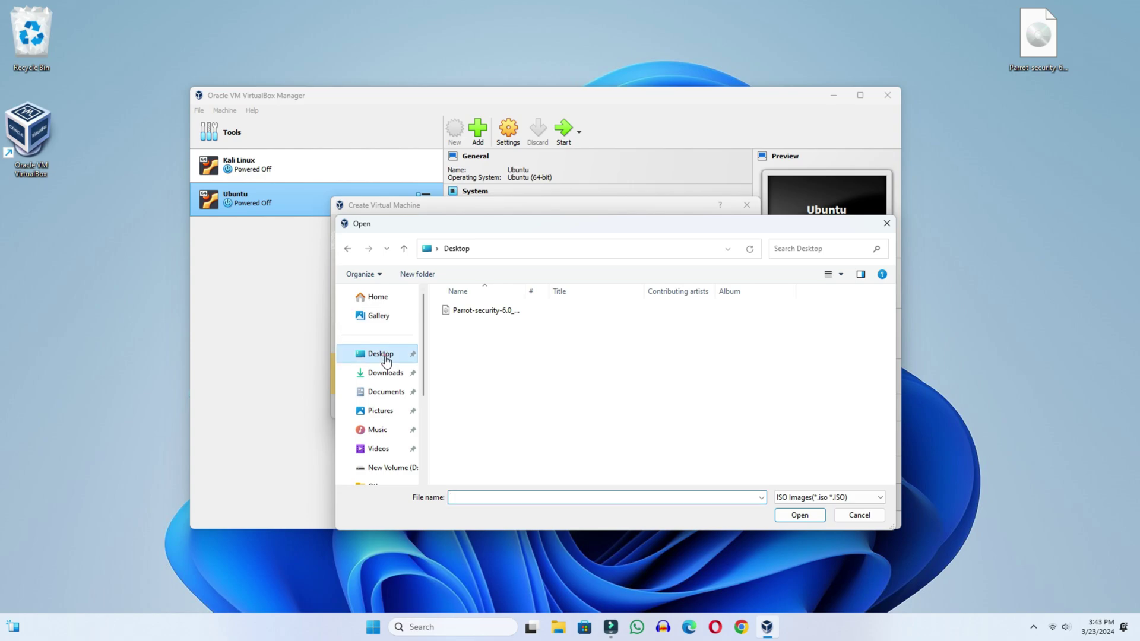
{"action": "left_click", "coordinate": [1038, 41]}
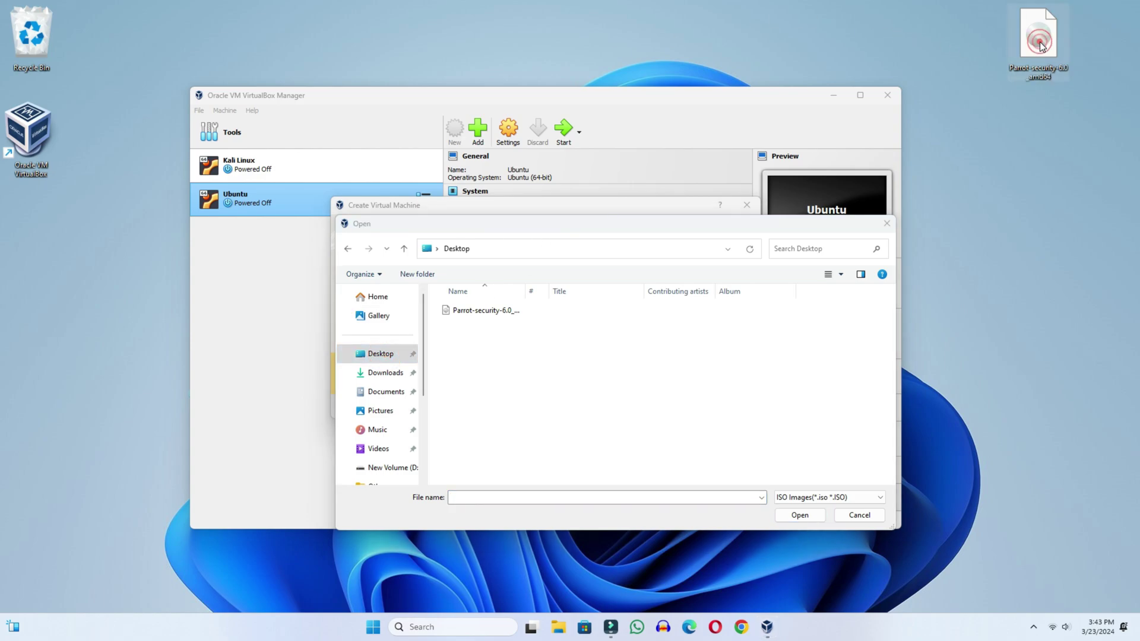
{"action": "left_click", "coordinate": [479, 311]}
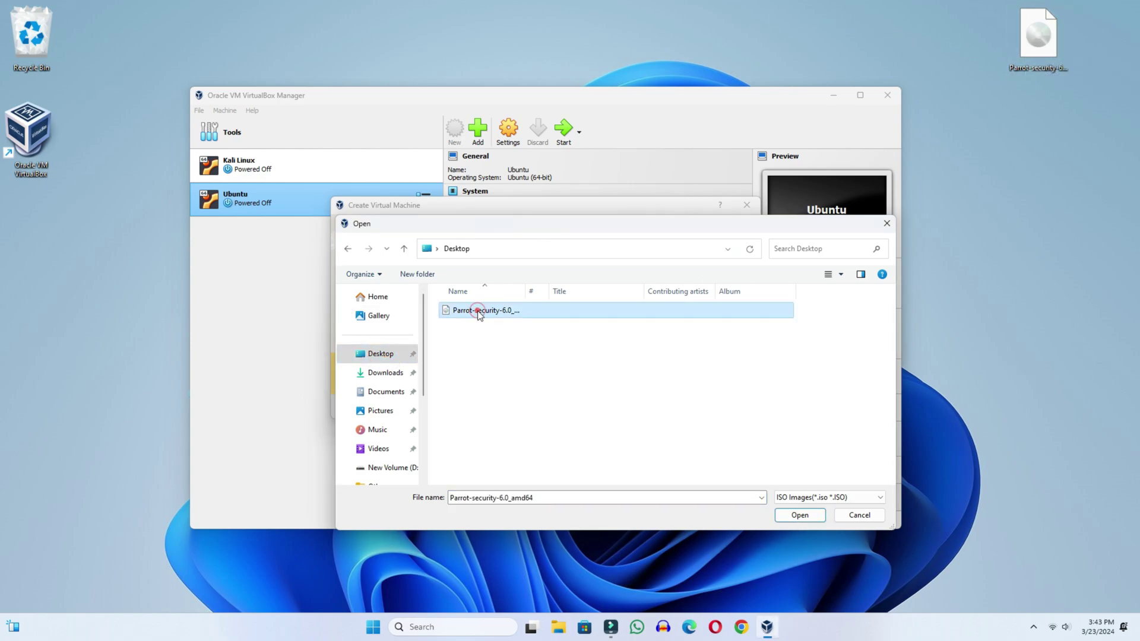
{"action": "left_click", "coordinate": [800, 515]}
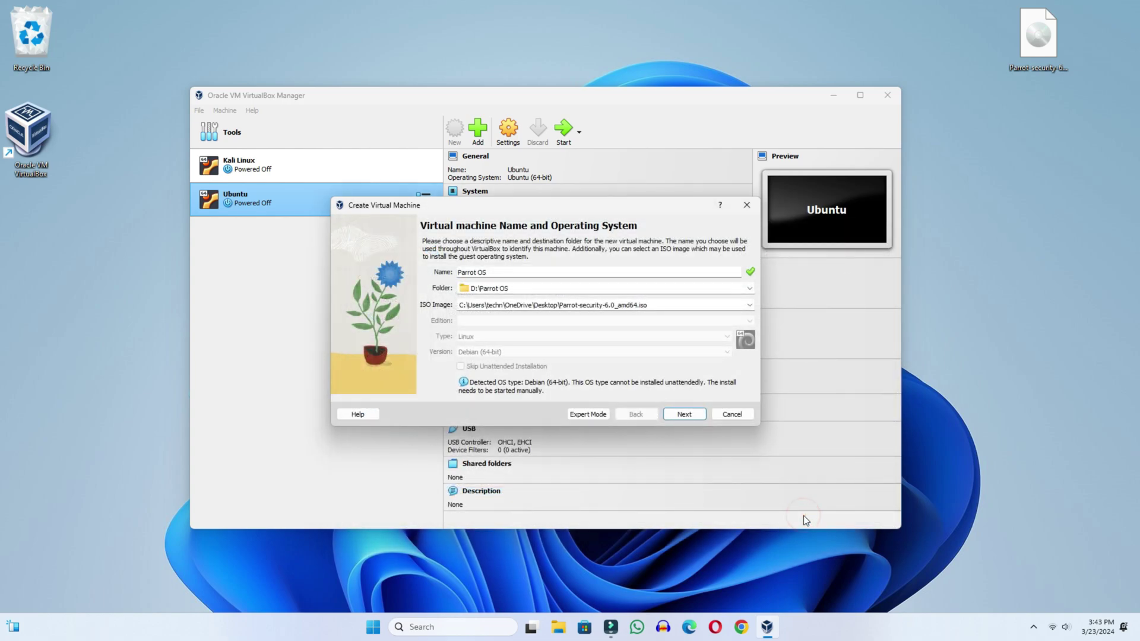
Continue to the hardware settings and allocate 3 processors to the virtual machine.
{"action": "left_click", "coordinate": [695, 415]}
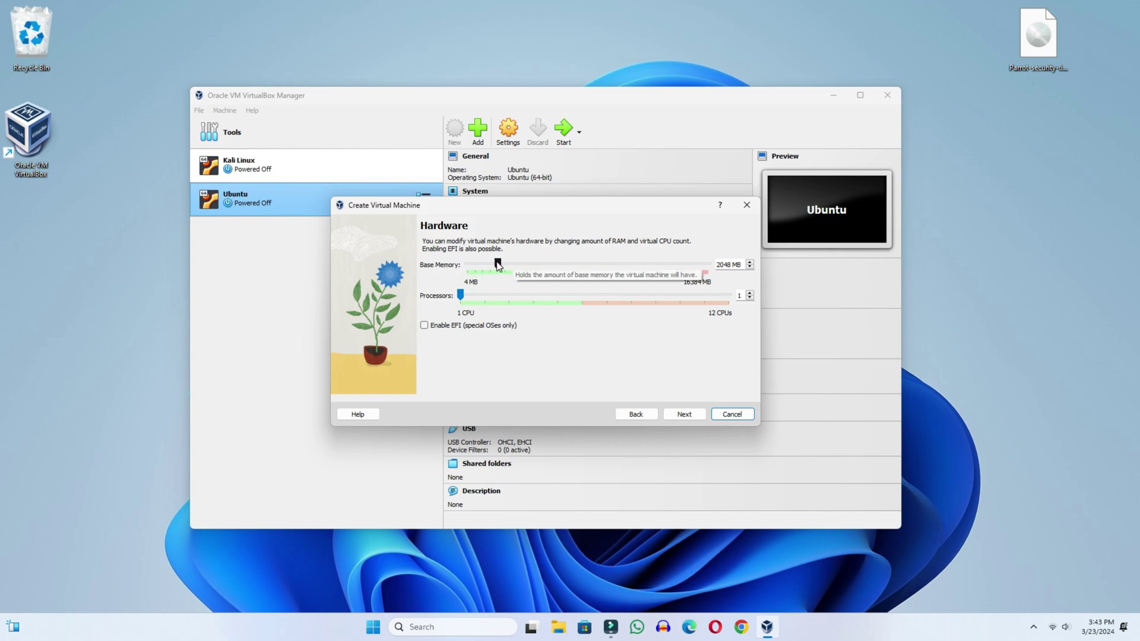
{"action": "left_click_drag", "start_coordinate": [462, 295], "coordinate": [485, 297]}
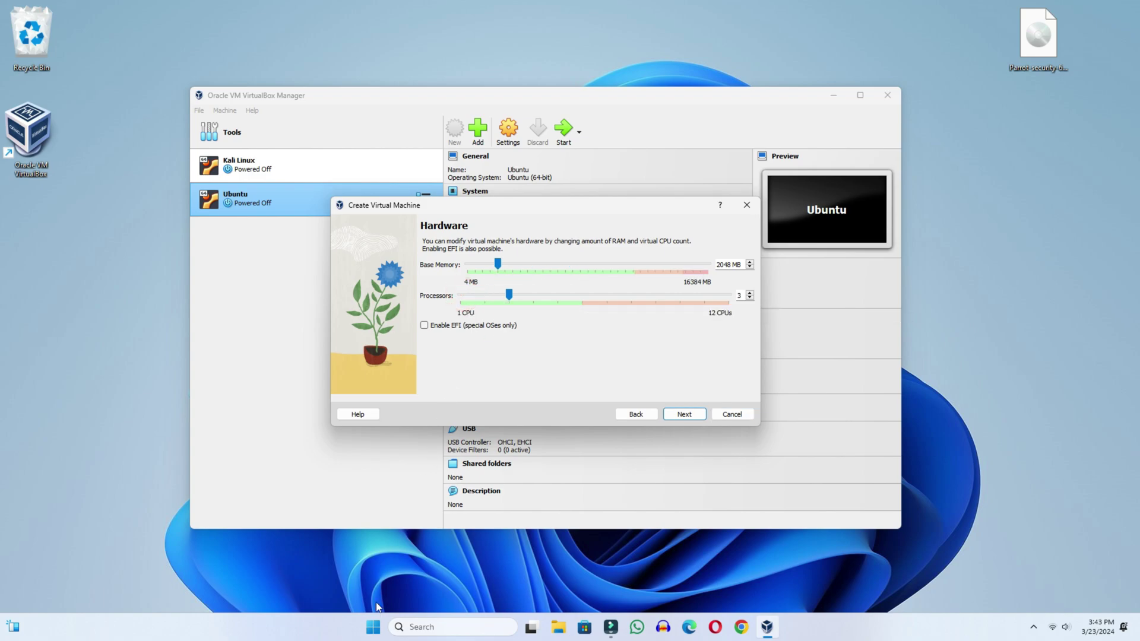
Check the host computer's CPU cores and installed memory in Task Manager's performance view, then close it.
{"action": "right_click", "coordinate": [375, 631]}
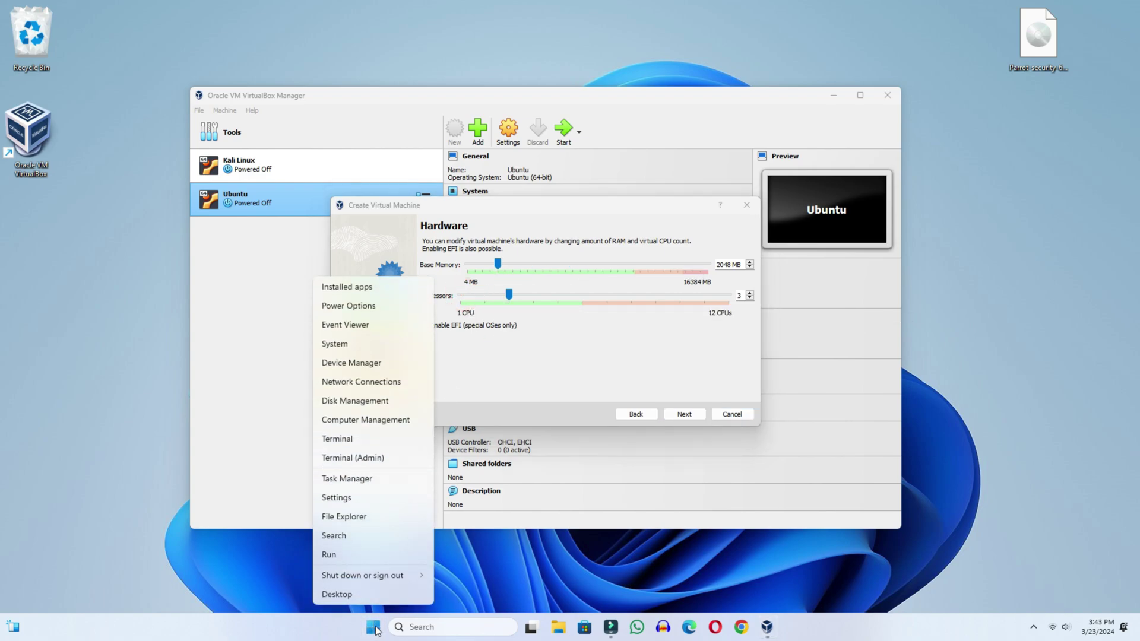
{"action": "left_click", "coordinate": [354, 480]}
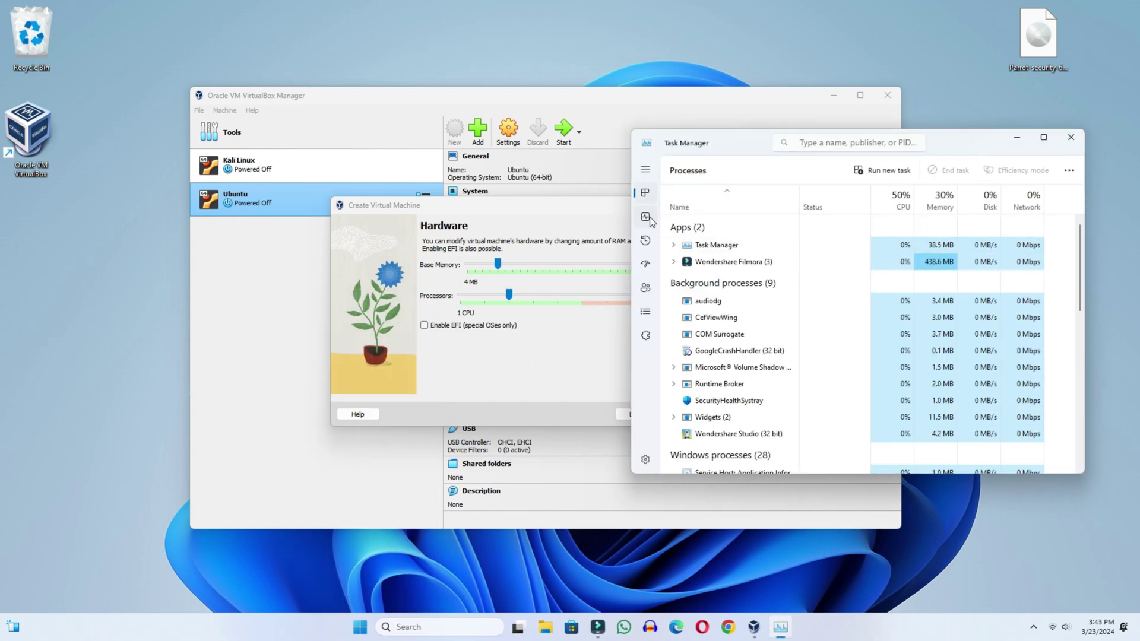
{"action": "left_click", "coordinate": [650, 220]}
{"action": "left_click_drag", "start_coordinate": [913, 142], "coordinate": [763, 83]}
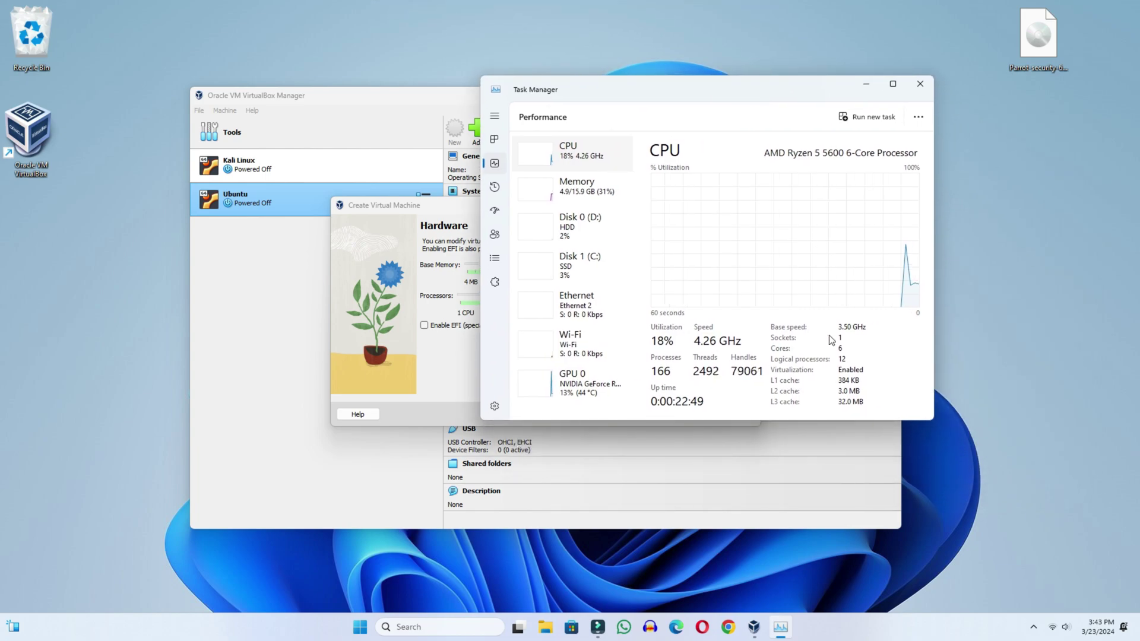
{"action": "left_click", "coordinate": [573, 187]}
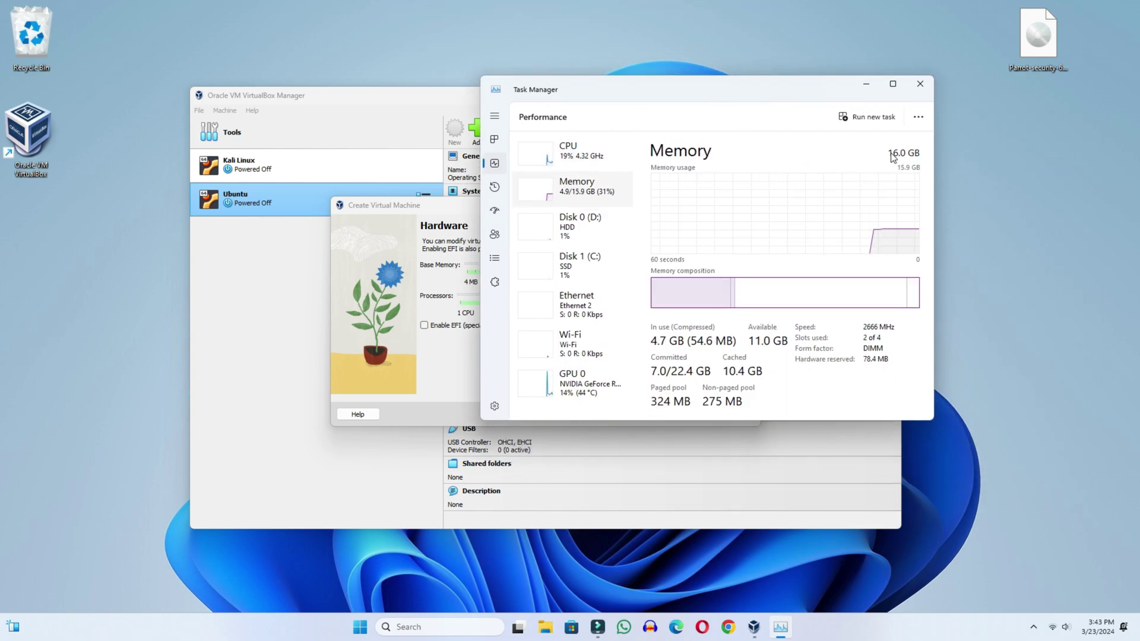
{"action": "left_click", "coordinate": [573, 152]}
{"action": "left_click", "coordinate": [920, 86]}
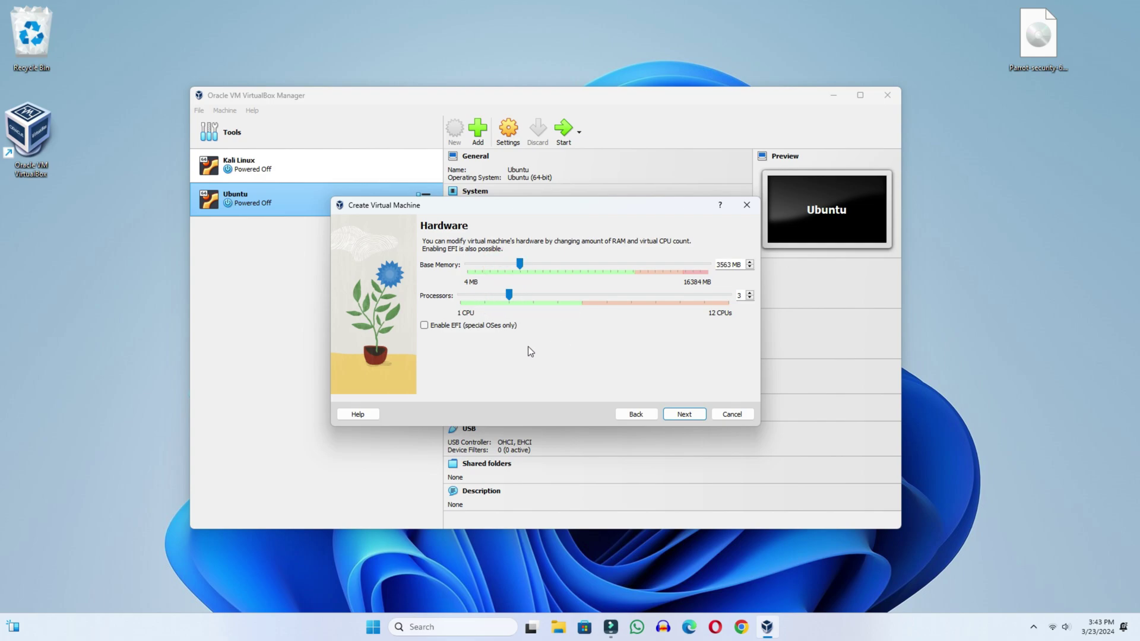
Set the base memory to 3563 MB, continue to the virtual hard disk settings, and set the disk size to 97.47 GB.
{"action": "left_click", "coordinate": [699, 418]}
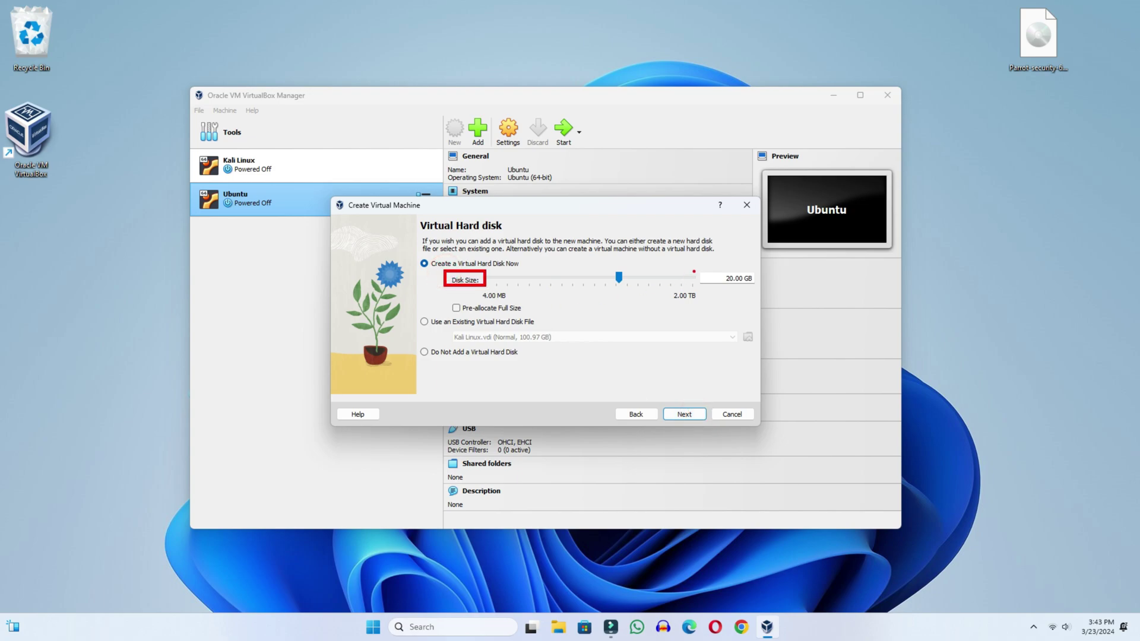
{"action": "left_click_drag", "start_coordinate": [628, 276], "coordinate": [644, 282]}
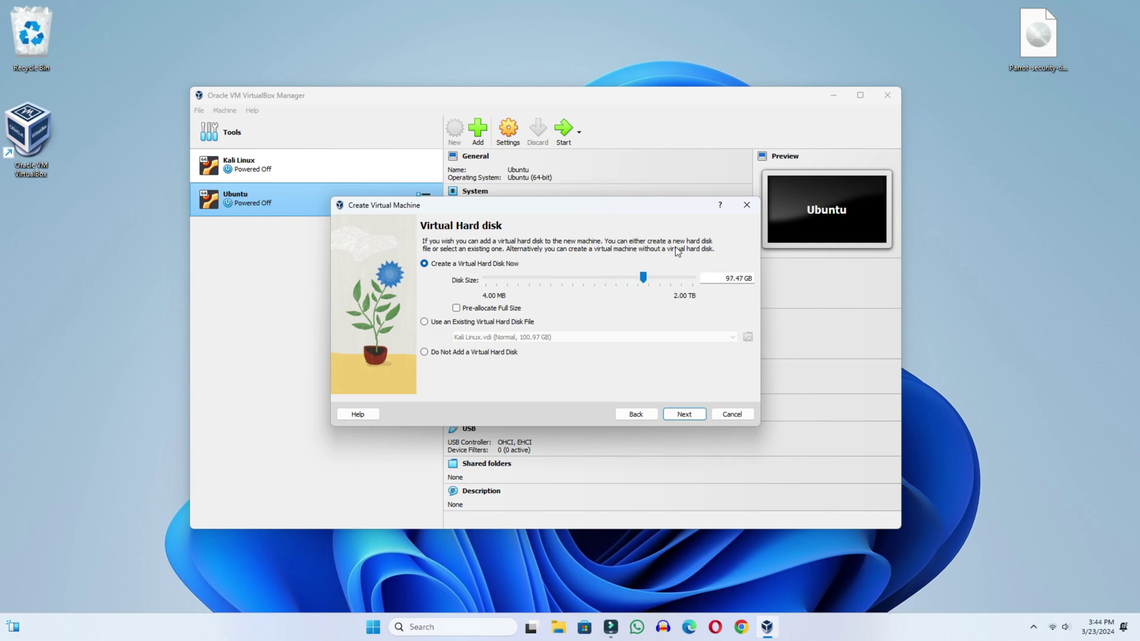
Check the free space and capacity of New Volume (D:) in File Explorer's drive properties, then close both windows.
{"action": "left_click", "coordinate": [558, 627]}
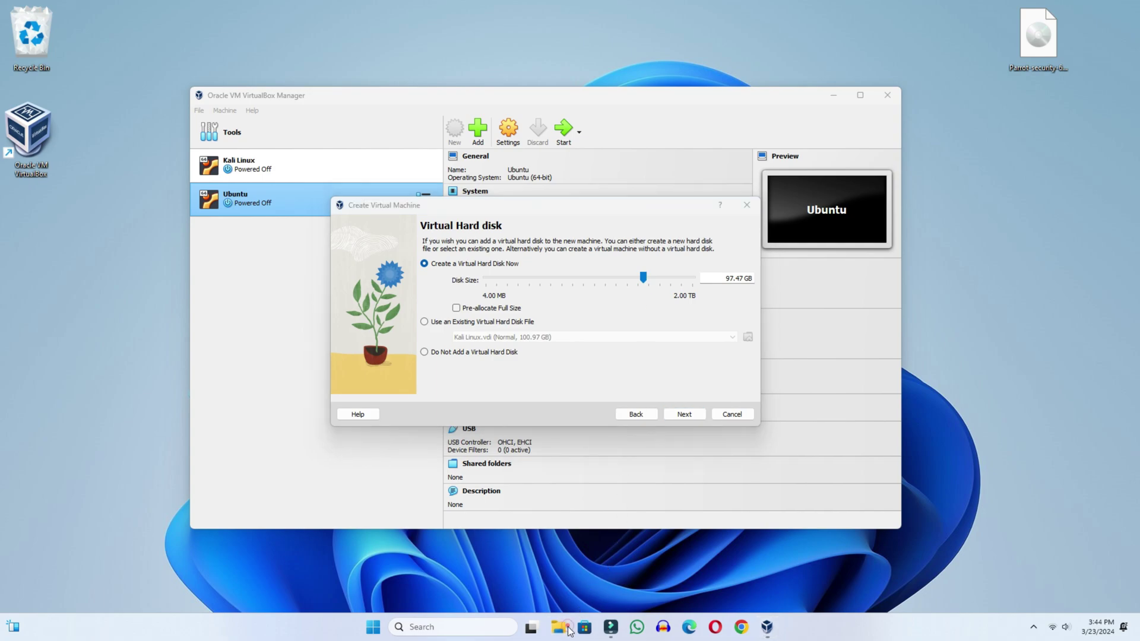
{"action": "left_click", "coordinate": [516, 453]}
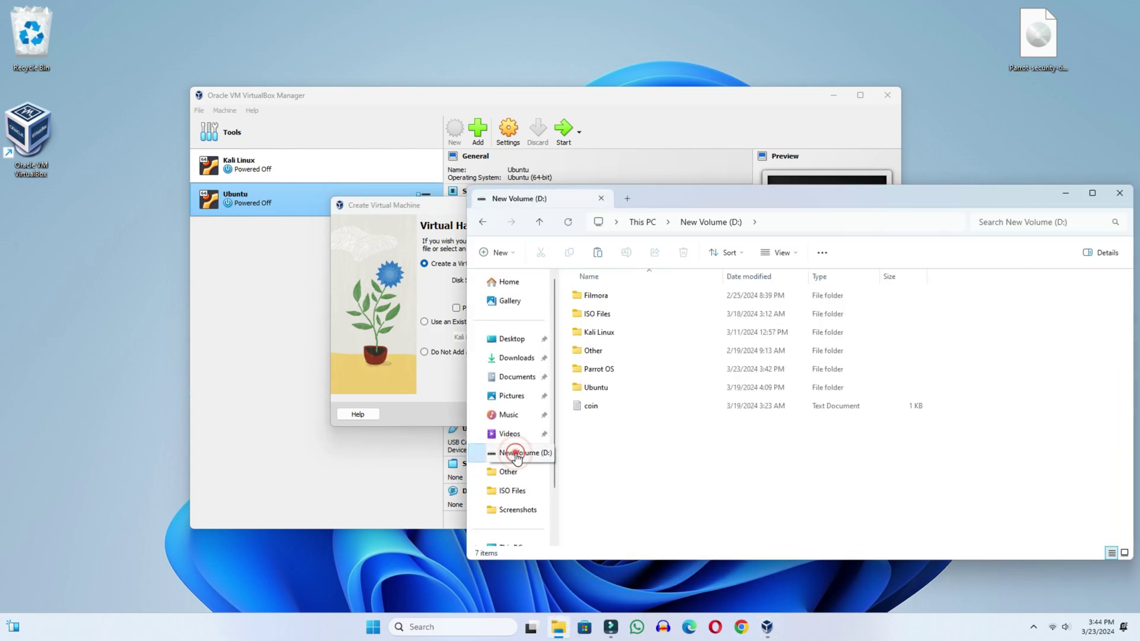
{"action": "right_click", "coordinate": [516, 454]}
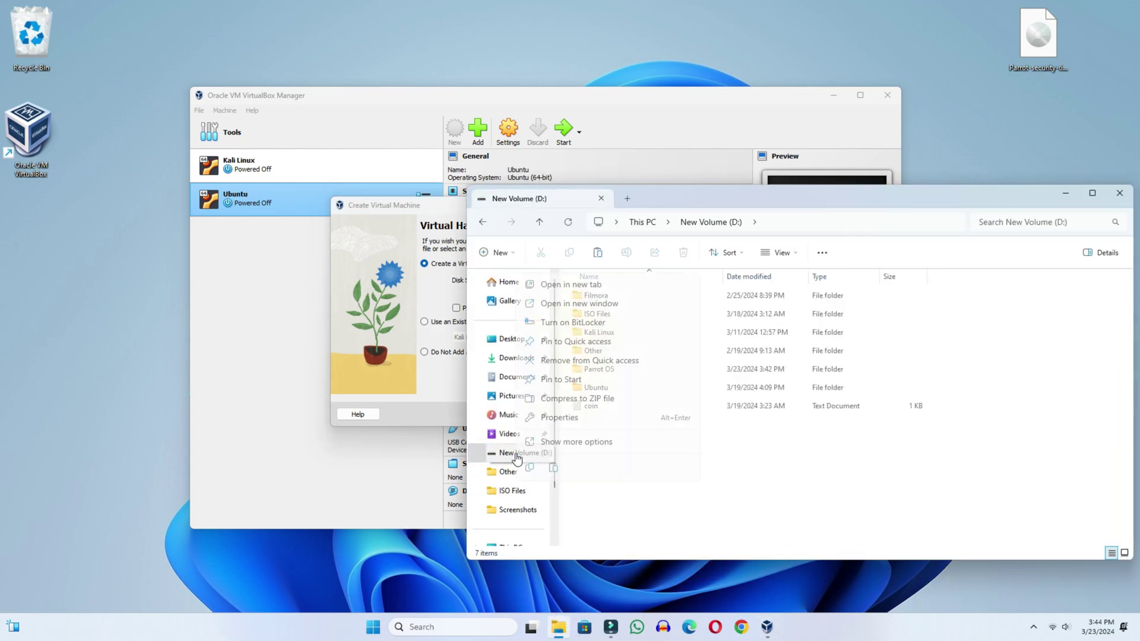
{"action": "left_click", "coordinate": [550, 444]}
{"action": "left_click", "coordinate": [561, 443]}
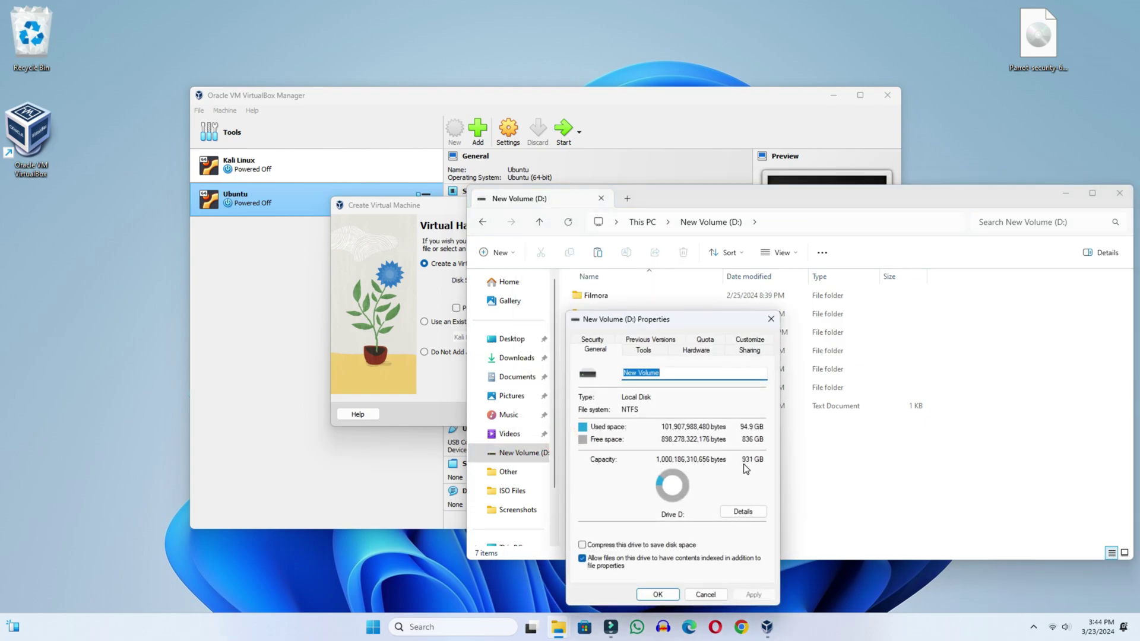
{"action": "left_click", "coordinate": [770, 319]}
{"action": "left_click", "coordinate": [1119, 193]}
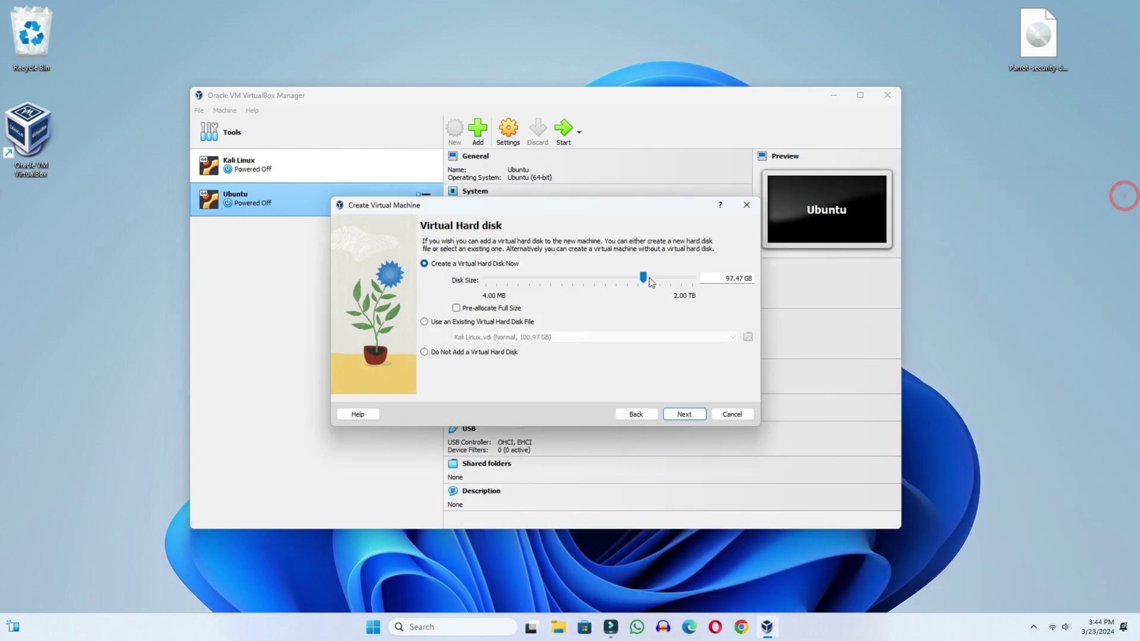
Set the new virtual hard disk's size to 100.97 GB and finish creating the Parrot OS virtual machine.
{"action": "left_click", "coordinate": [643, 276]}
{"action": "left_click_drag", "start_coordinate": [645, 277], "coordinate": [643, 277]}
{"action": "left_click", "coordinate": [691, 416]}
{"action": "left_click", "coordinate": [691, 416]}
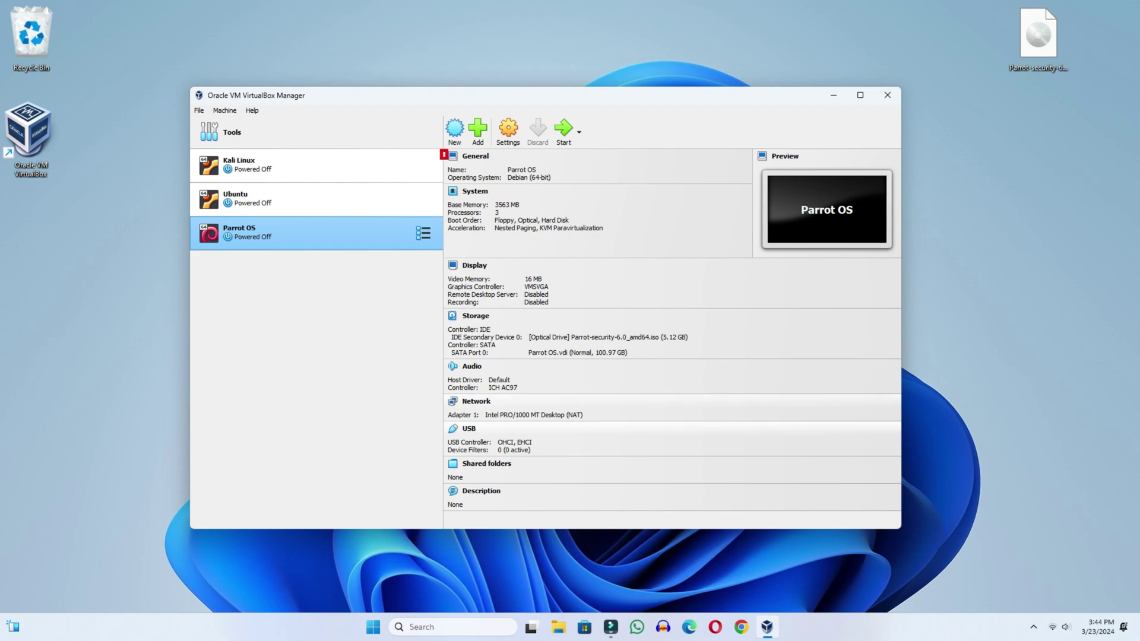
{"action": "key", "text": "super"}
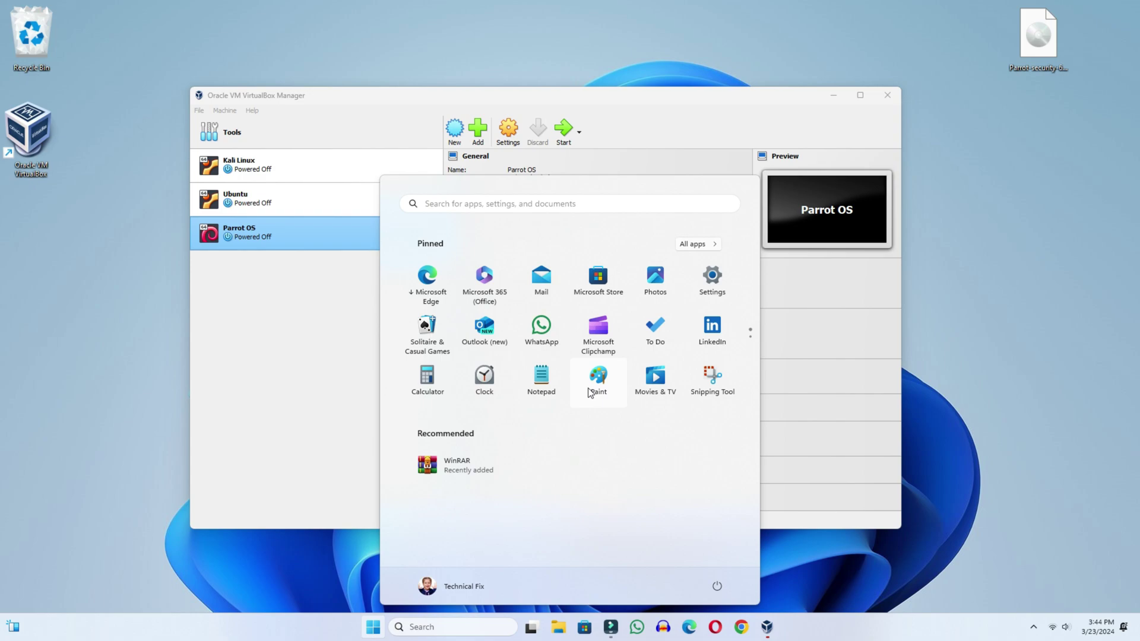
{"action": "key", "text": "super"}
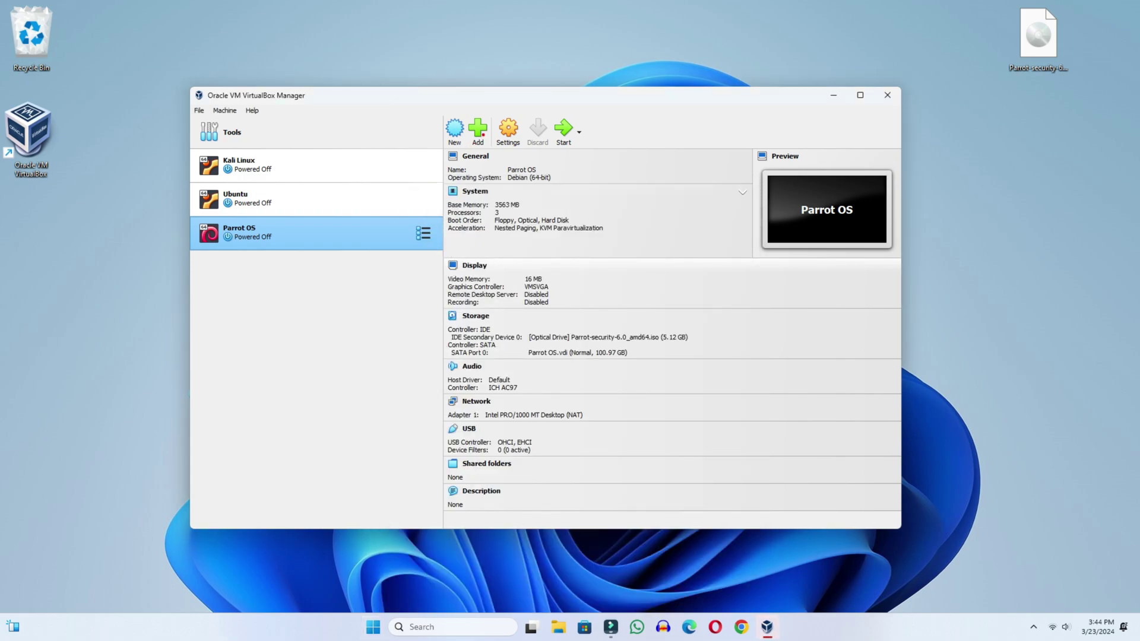
Open the Parrot OS machine's display settings and set the video memory to 128 MB.
{"action": "left_click", "coordinate": [510, 132]}
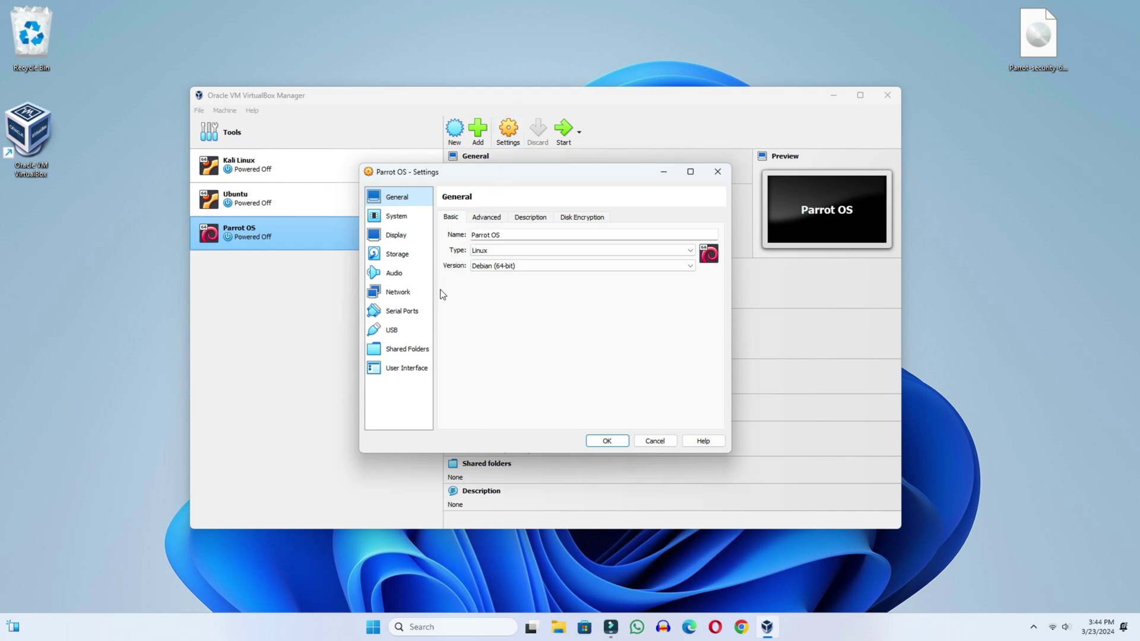
{"action": "left_click", "coordinate": [393, 221]}
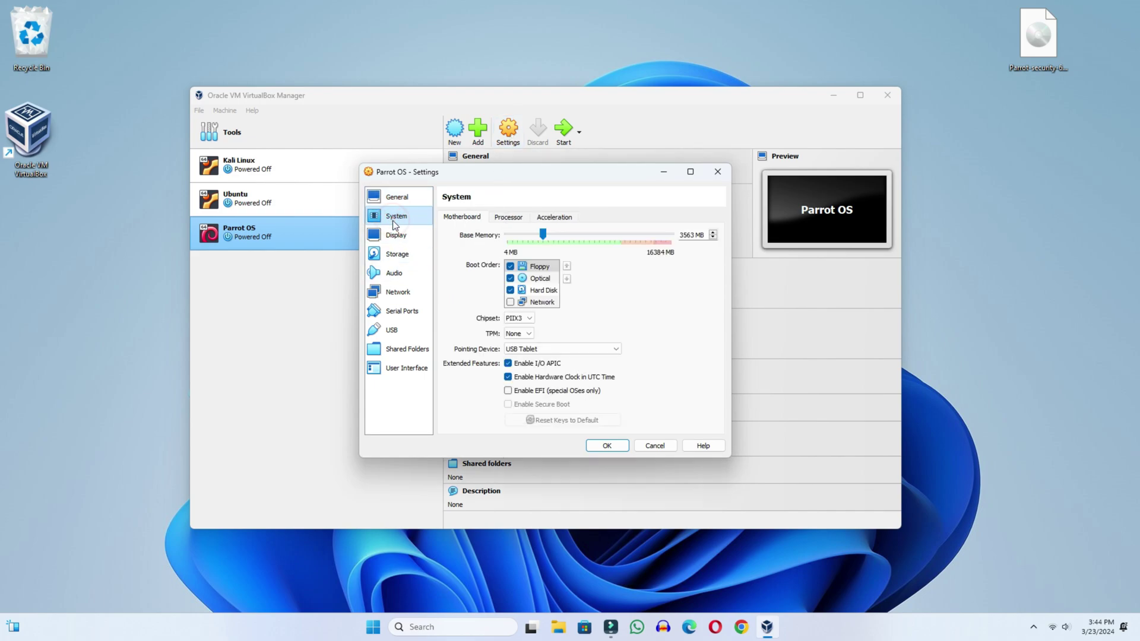
{"action": "left_click", "coordinate": [396, 234]}
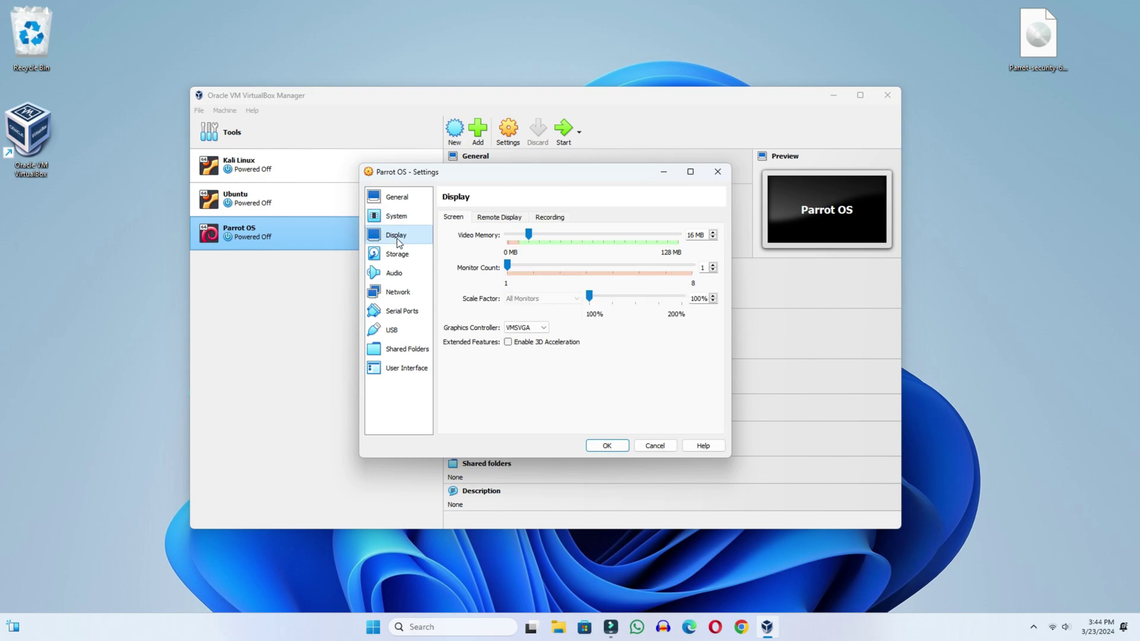
{"action": "left_click_drag", "start_coordinate": [529, 237], "coordinate": [689, 254]}
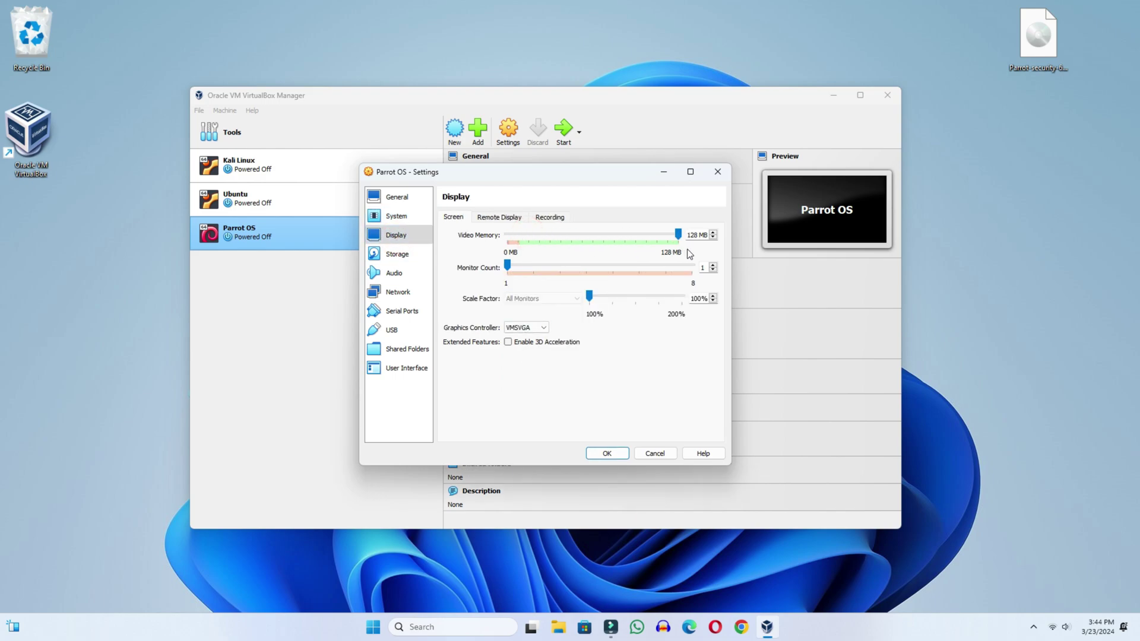
Save the display settings, then boot the Parrot OS virtual machine from its installation image in full-screen mode.
{"action": "left_click", "coordinate": [607, 453]}
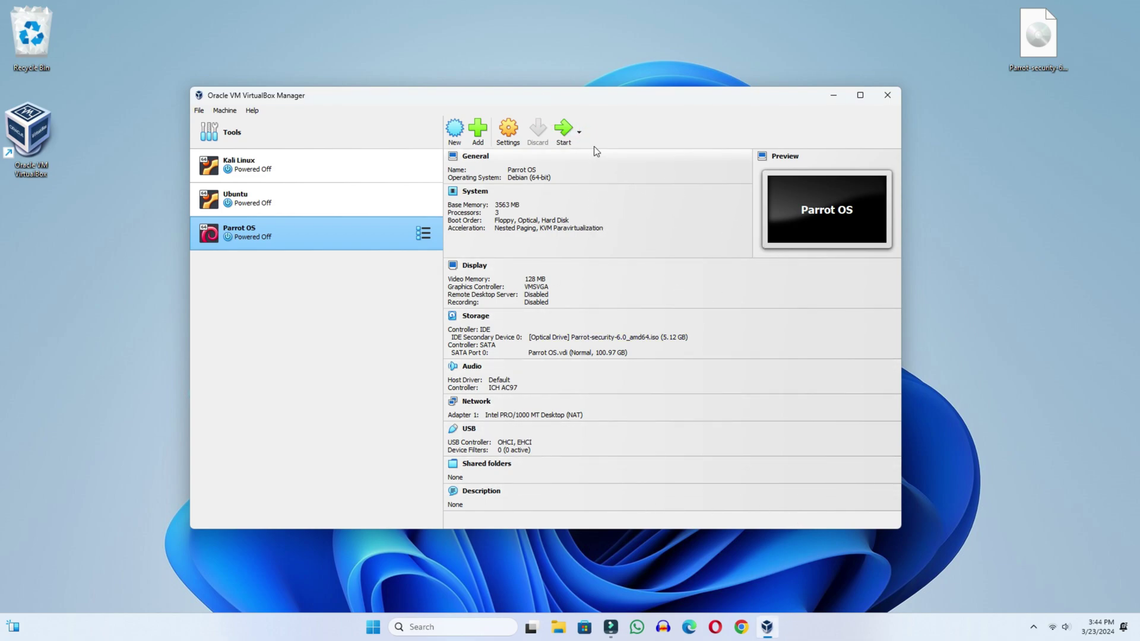
{"action": "left_click", "coordinate": [564, 130]}
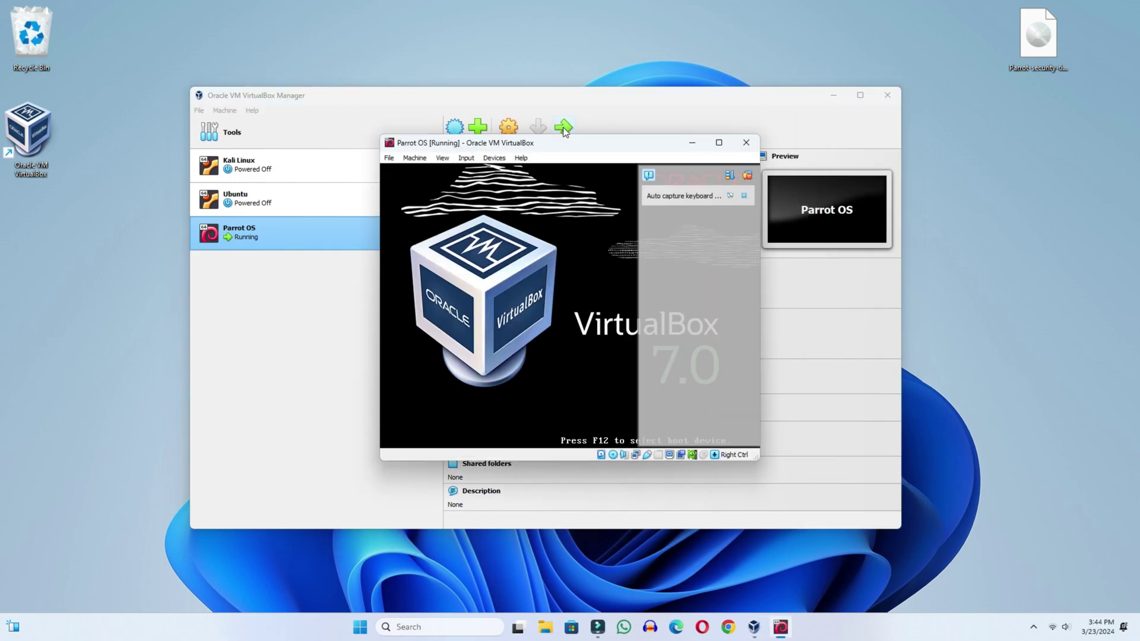
{"action": "left_click", "coordinate": [744, 195]}
{"action": "key", "text": "Return"}
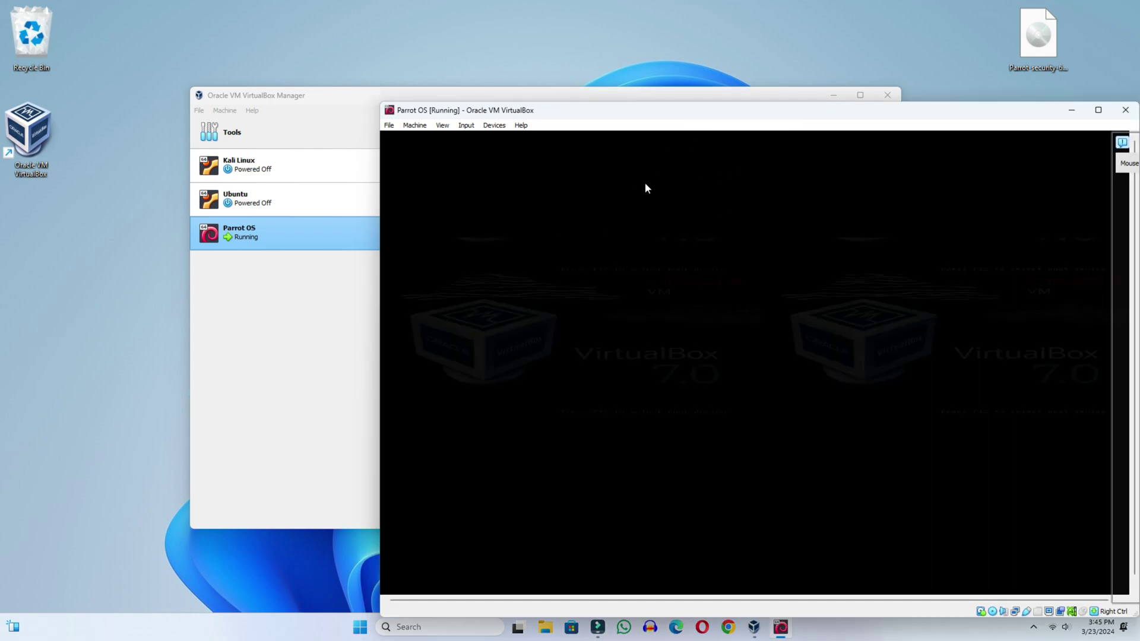
{"action": "left_click", "coordinate": [444, 125]}
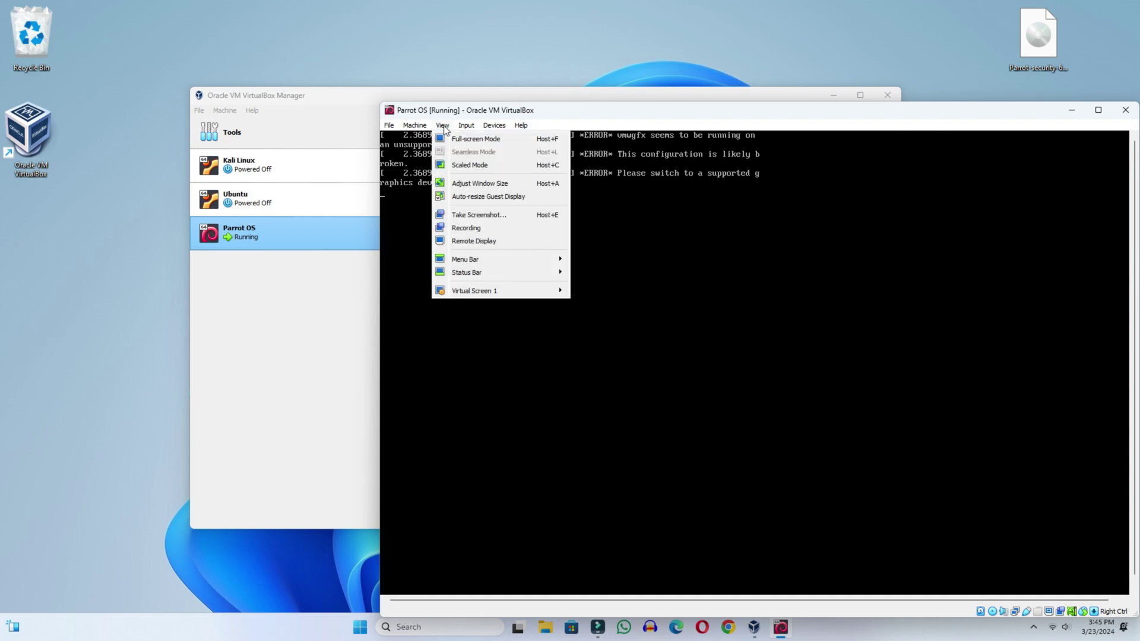
{"action": "left_click", "coordinate": [452, 138]}
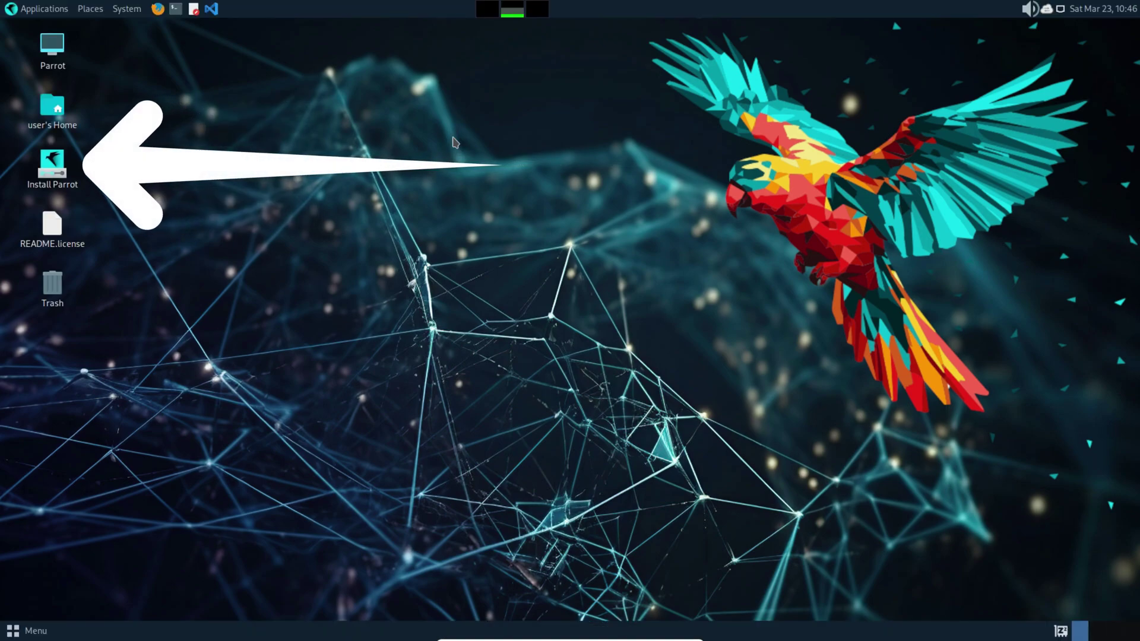
Launch the Parrot installer from the live desktop and continue with American English as the language.
{"action": "right_click", "coordinate": [39, 167]}
{"action": "left_click", "coordinate": [79, 181]}
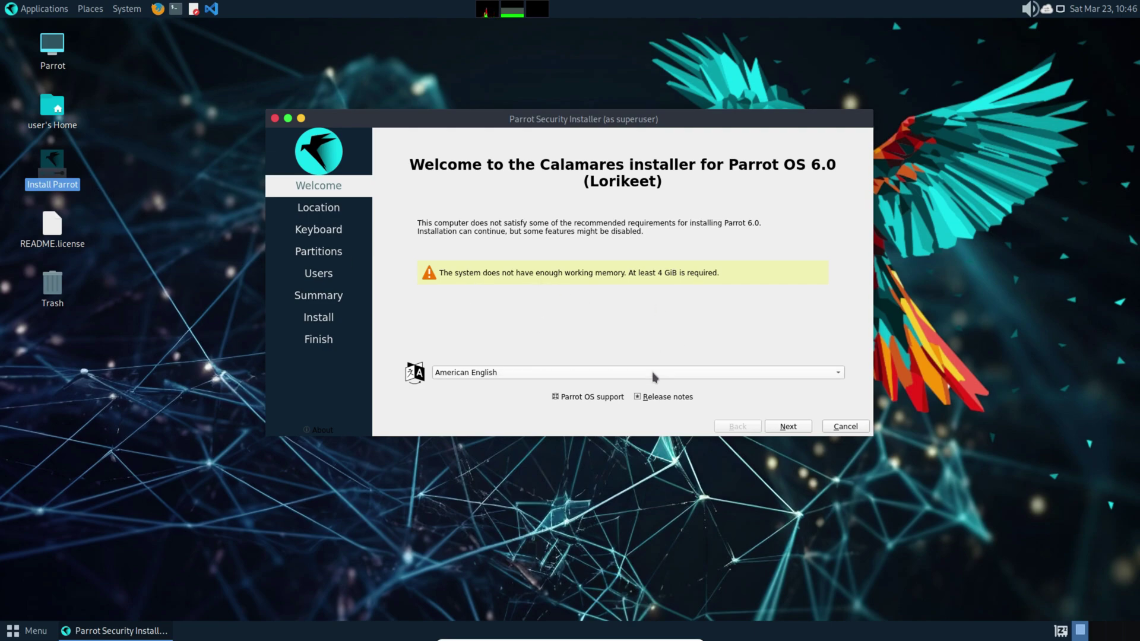
{"action": "left_click", "coordinate": [796, 427]}
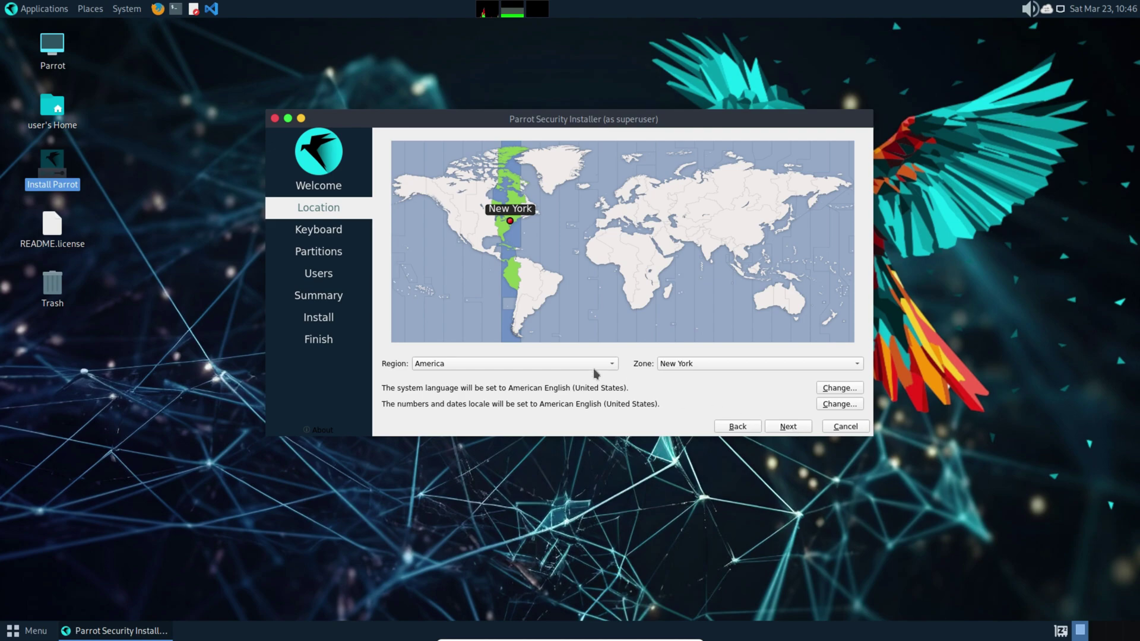
Set the installation's location to region Asia and zone Karachi, and continue to the keyboard settings.
{"action": "left_click", "coordinate": [704, 252]}
{"action": "left_click", "coordinate": [692, 240]}
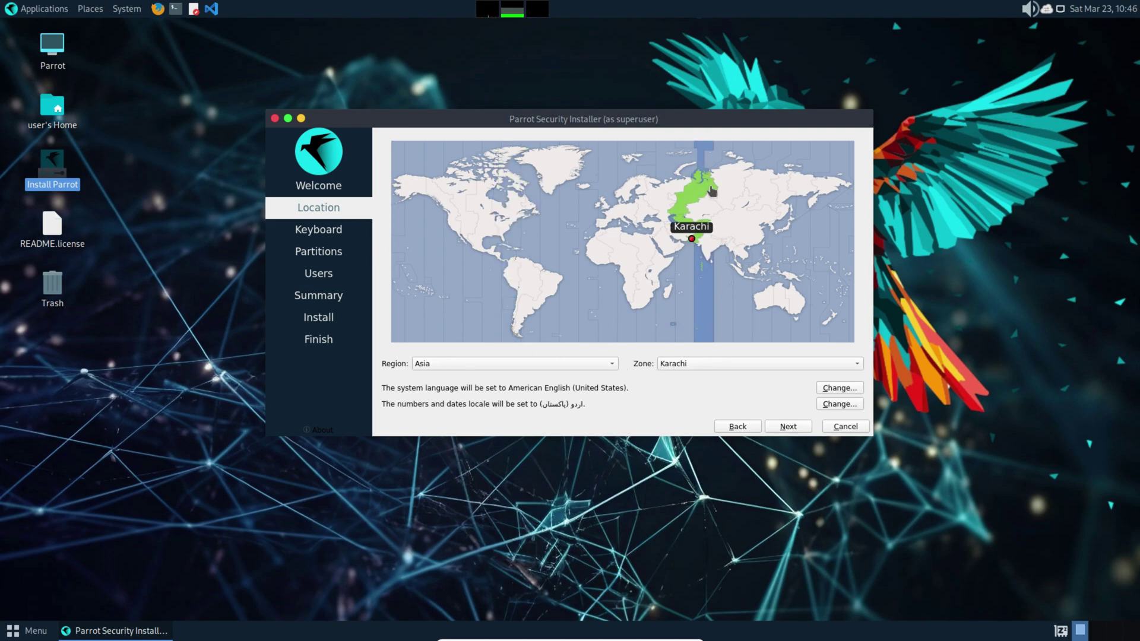
{"action": "left_click", "coordinate": [696, 246]}
{"action": "left_click", "coordinate": [694, 242]}
{"action": "left_click", "coordinate": [791, 429]}
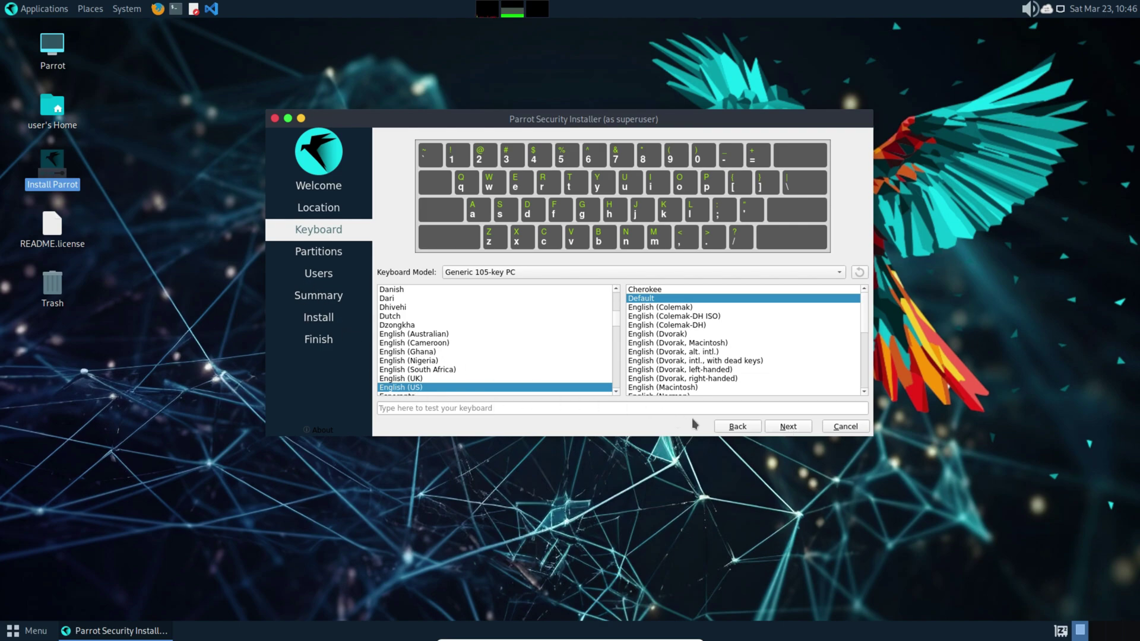
Accept the English (US) default keyboard layout and choose to erase the 100.96 GiB VBOX HARDDISK with no swap.
{"action": "left_click", "coordinate": [786, 428]}
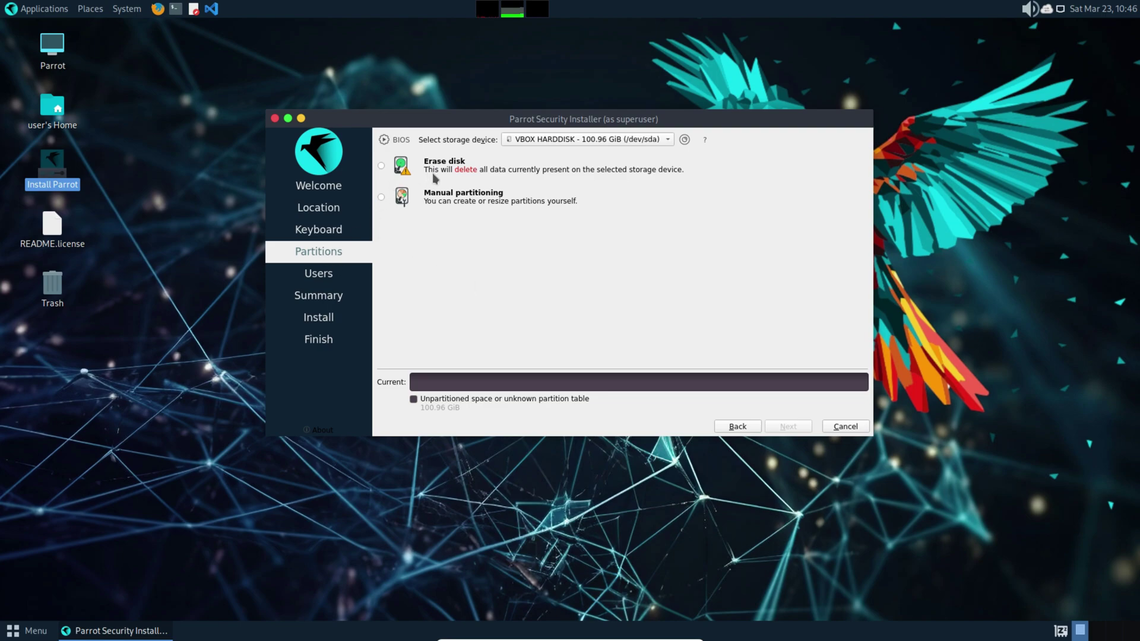
{"action": "left_click", "coordinate": [381, 166]}
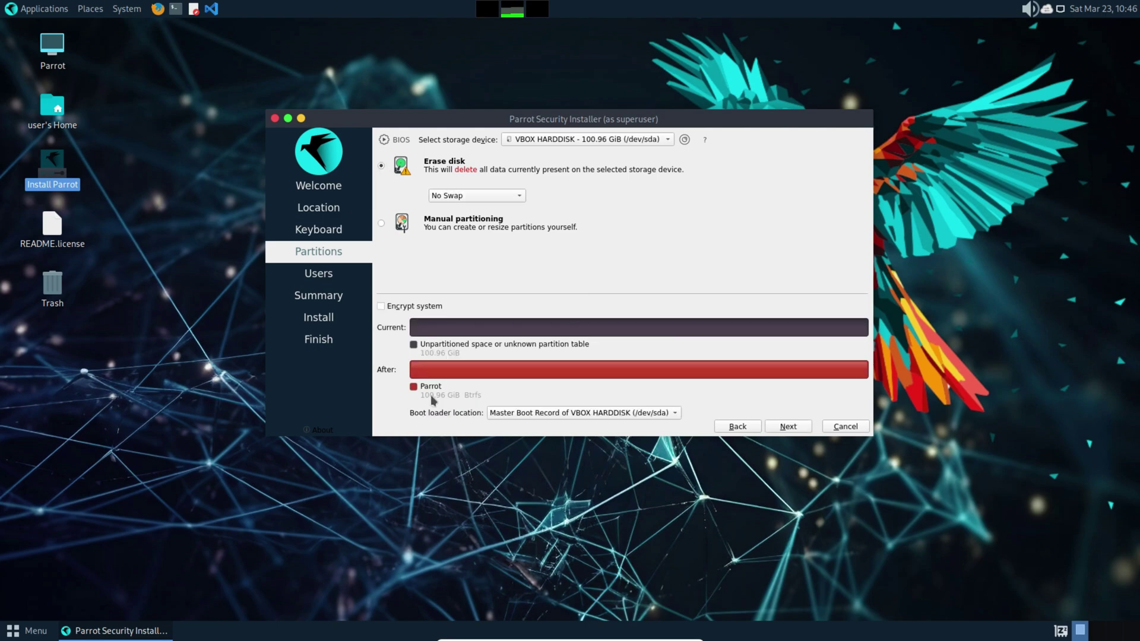
{"action": "left_click", "coordinate": [793, 427]}
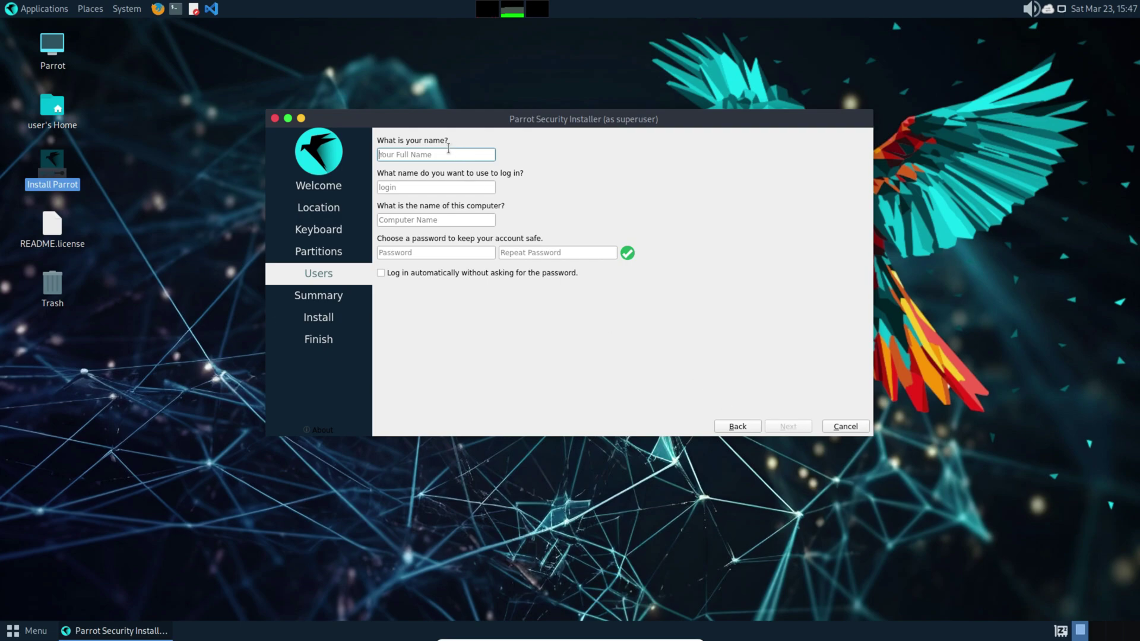
Enter Technical Fix as the account's full name and set the login name to technicalfix.
{"action": "type", "text": "Technical Fix"}
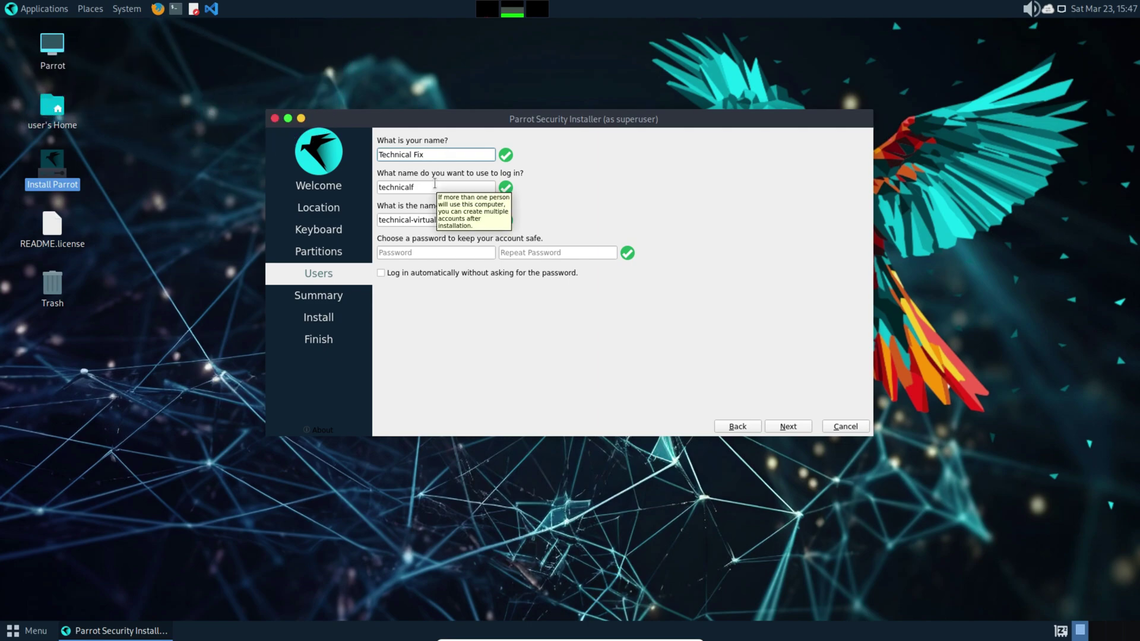
{"action": "left_click", "coordinate": [428, 186]}
{"action": "left_click_drag", "start_coordinate": [429, 185], "coordinate": [374, 188]}
{"action": "type", "text": "tech"}
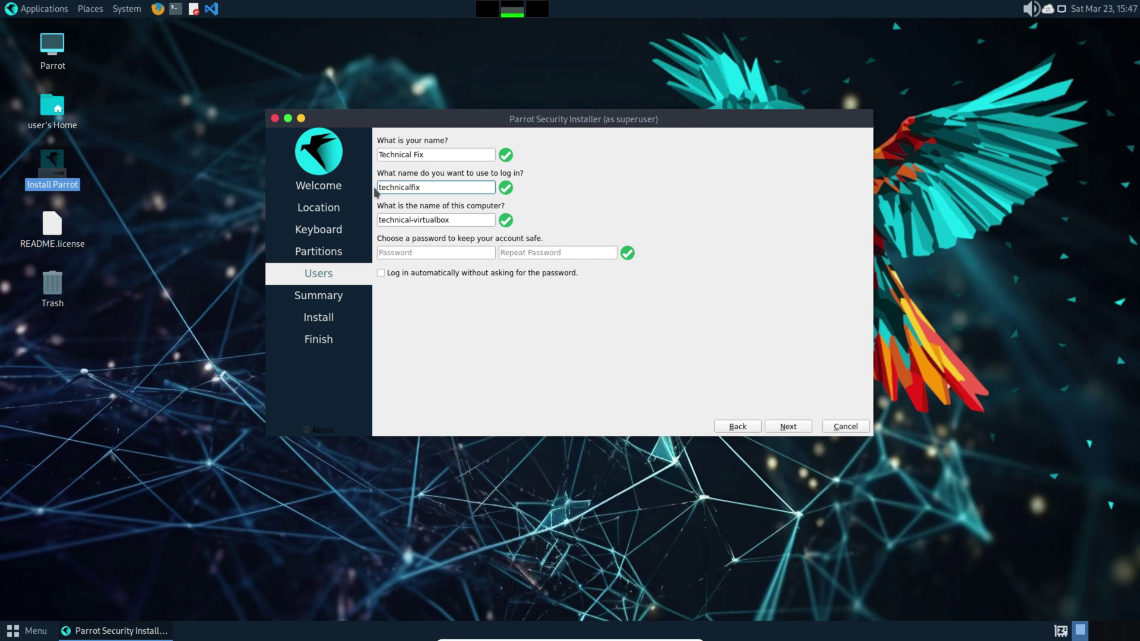
Enter and repeat the new account's password, then continue to the installation summary.
{"action": "left_click", "coordinate": [394, 256]}
{"action": "type", "text": "••"}
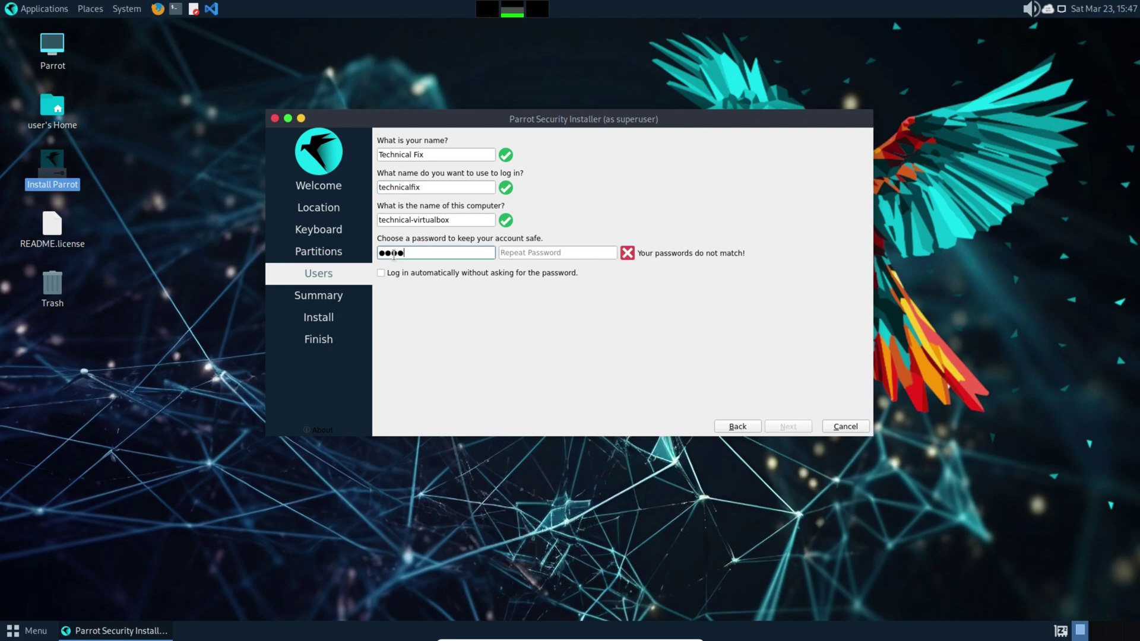
{"action": "type", "text": "••••••"}
{"action": "left_click", "coordinate": [528, 253]}
{"action": "type", "text": "••••••"}
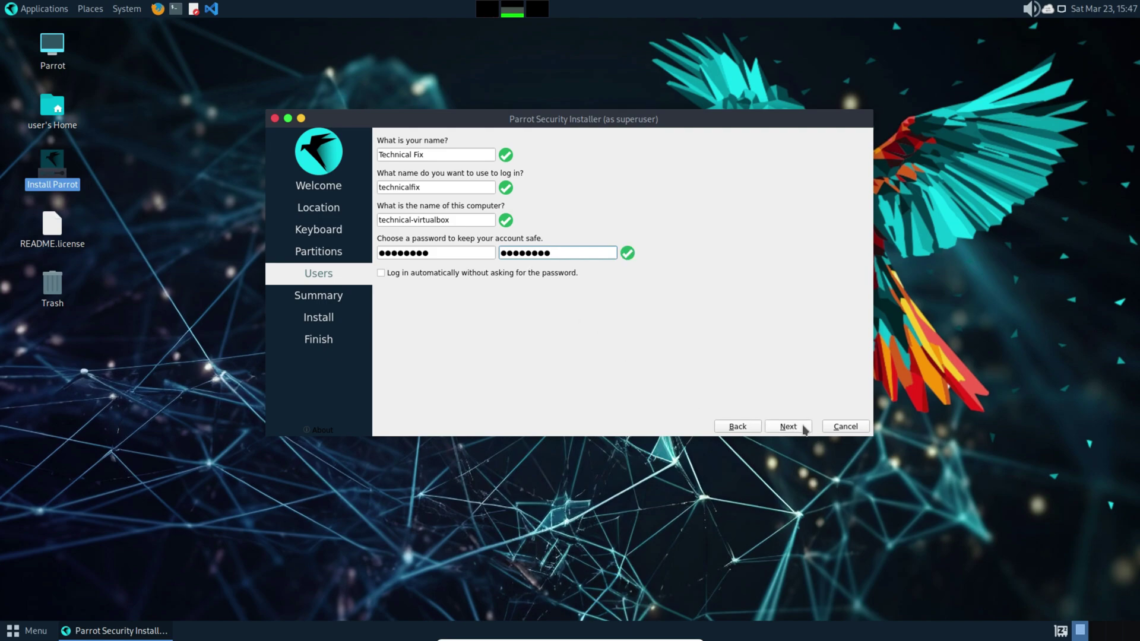
{"action": "left_click", "coordinate": [803, 426]}
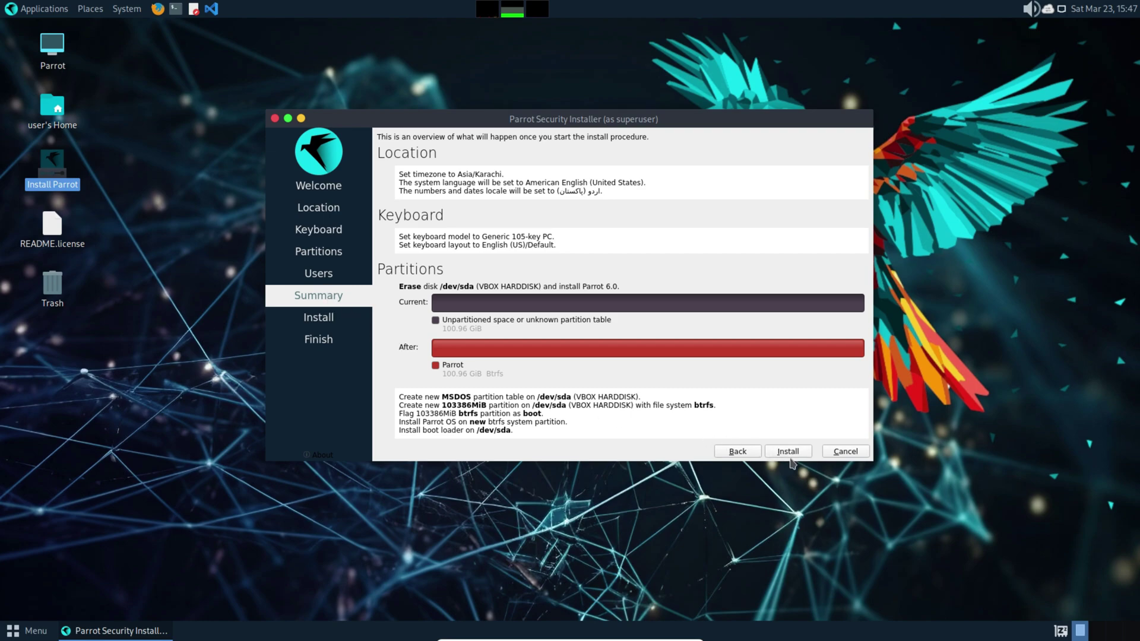
Start and confirm the Parrot OS installation, then finish the installer with the restart option.
{"action": "left_click", "coordinate": [800, 453]}
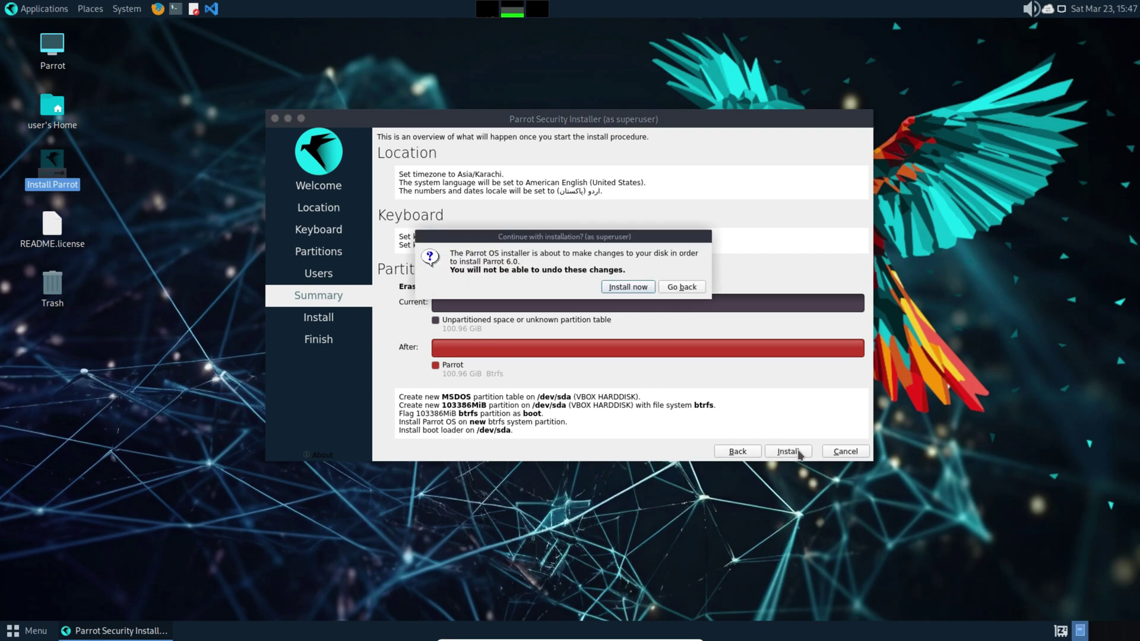
{"action": "left_click", "coordinate": [618, 287]}
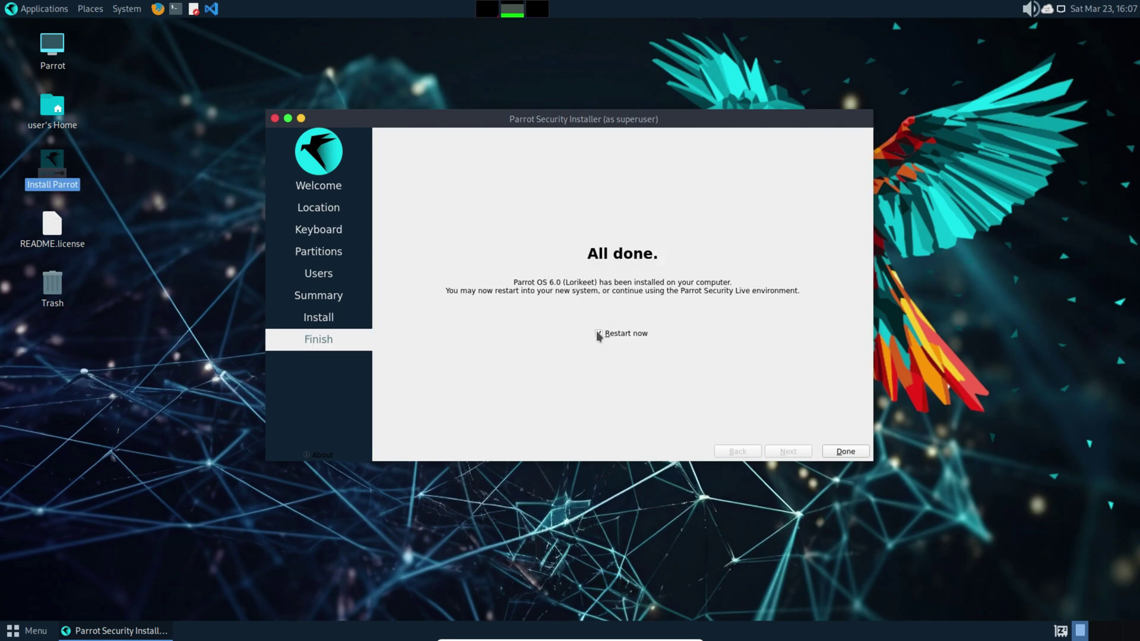
{"action": "left_click", "coordinate": [845, 452]}
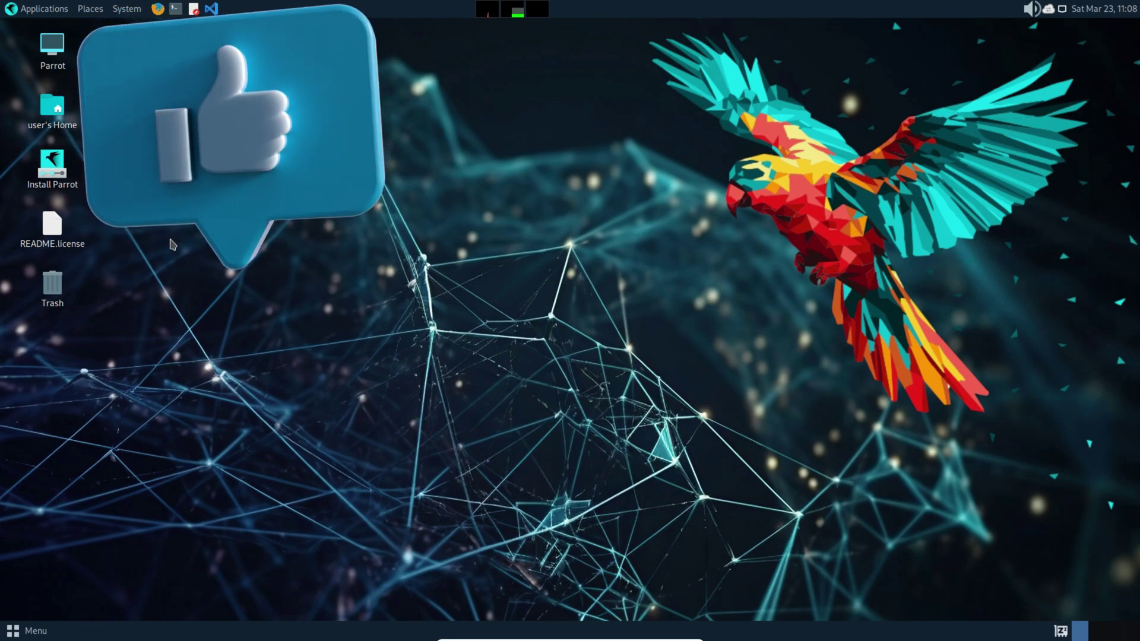
Test the internet connection in Firefox by searching for google in a new tab, then close the browser.
{"action": "left_click", "coordinate": [158, 9]}
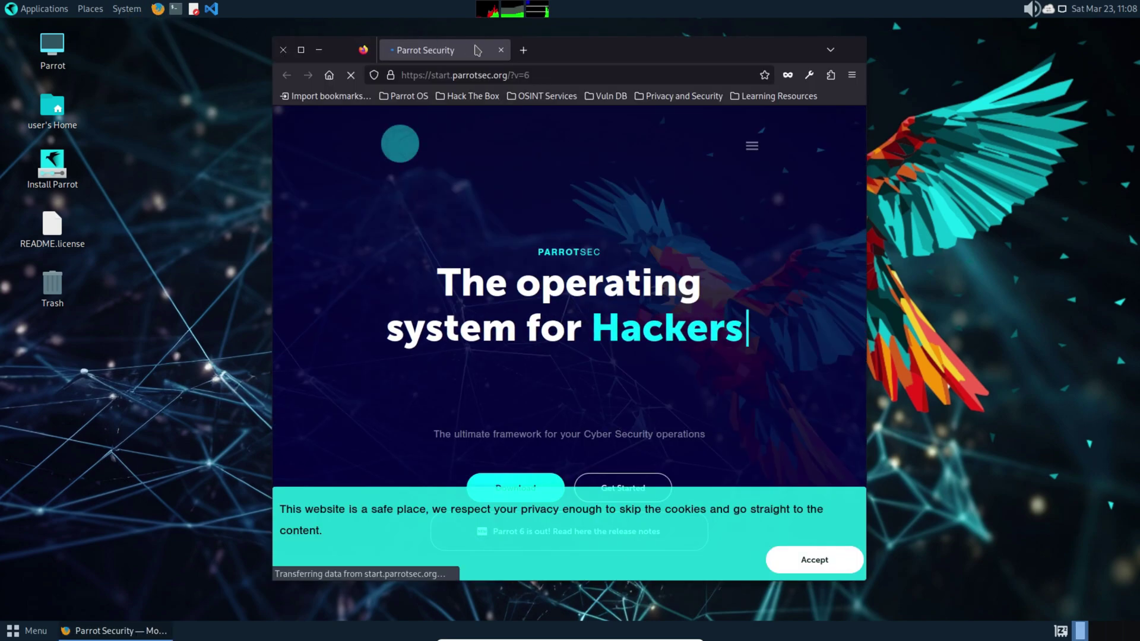
{"action": "left_click", "coordinate": [523, 50]}
{"action": "left_click", "coordinate": [500, 50]}
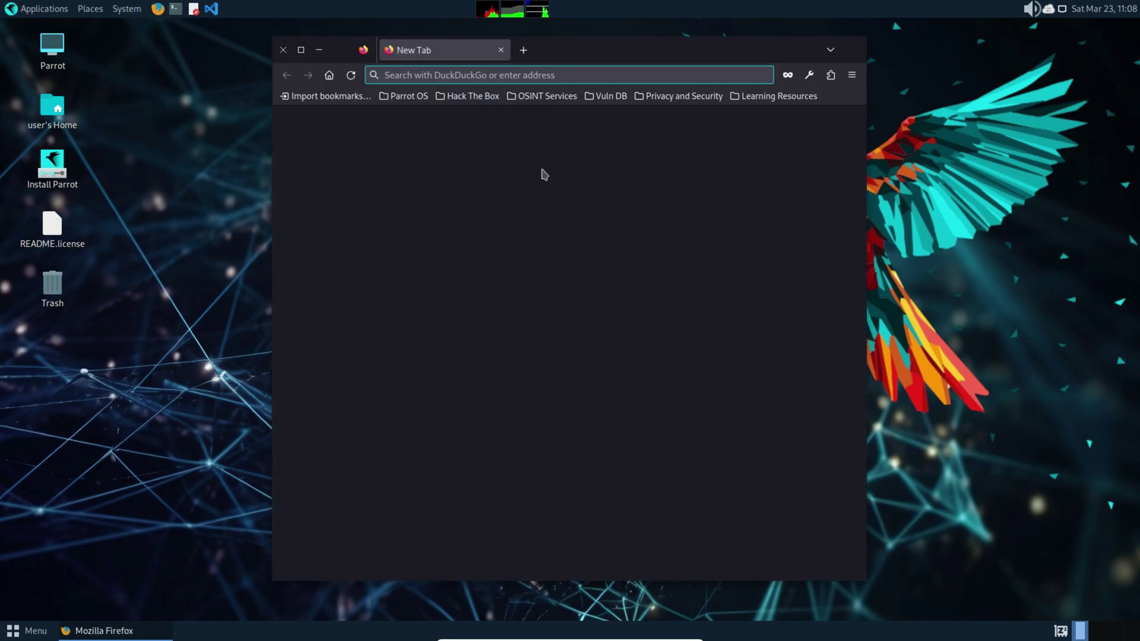
{"action": "type", "text": "googl"}
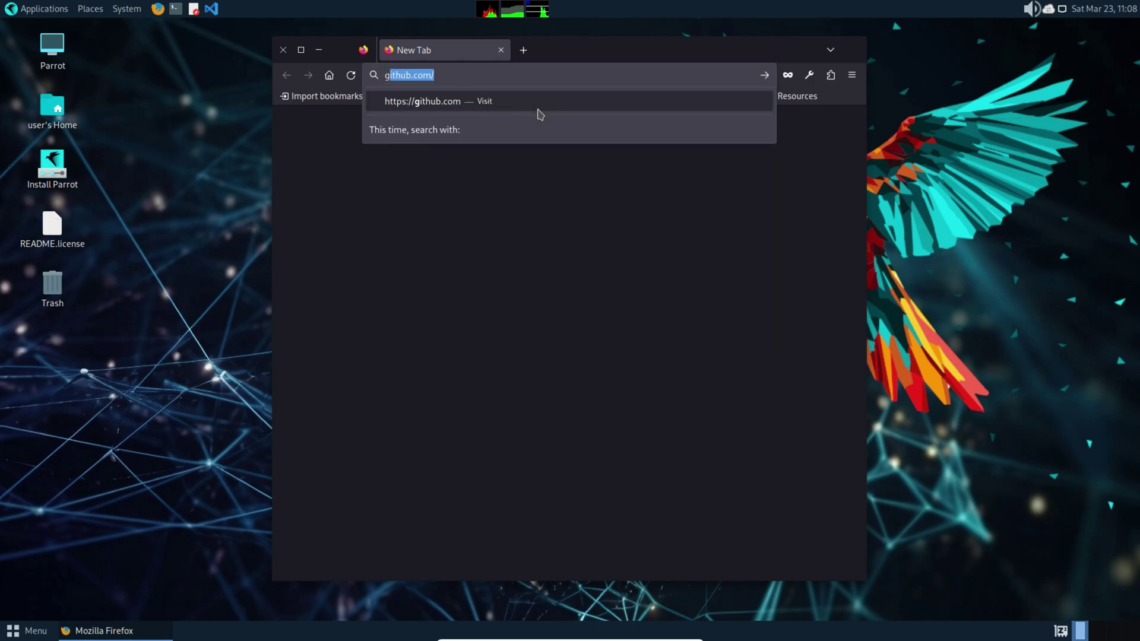
{"action": "type", "text": "e"}
{"action": "key", "text": "Return"}
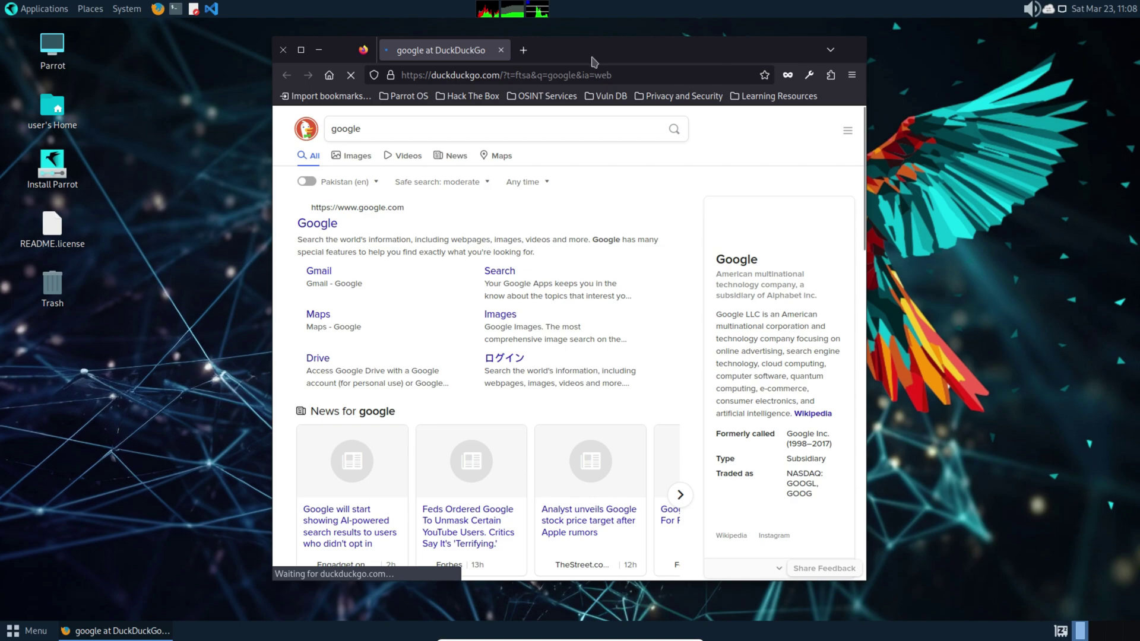
{"action": "left_click", "coordinate": [283, 50]}
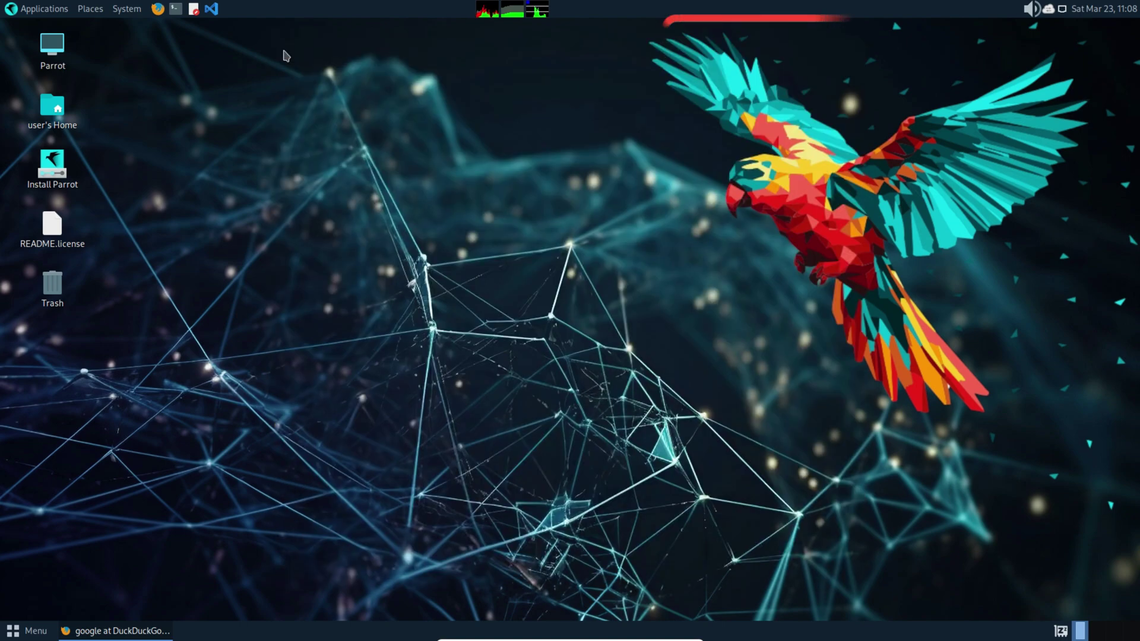
{"action": "left_click", "coordinate": [12, 7]}
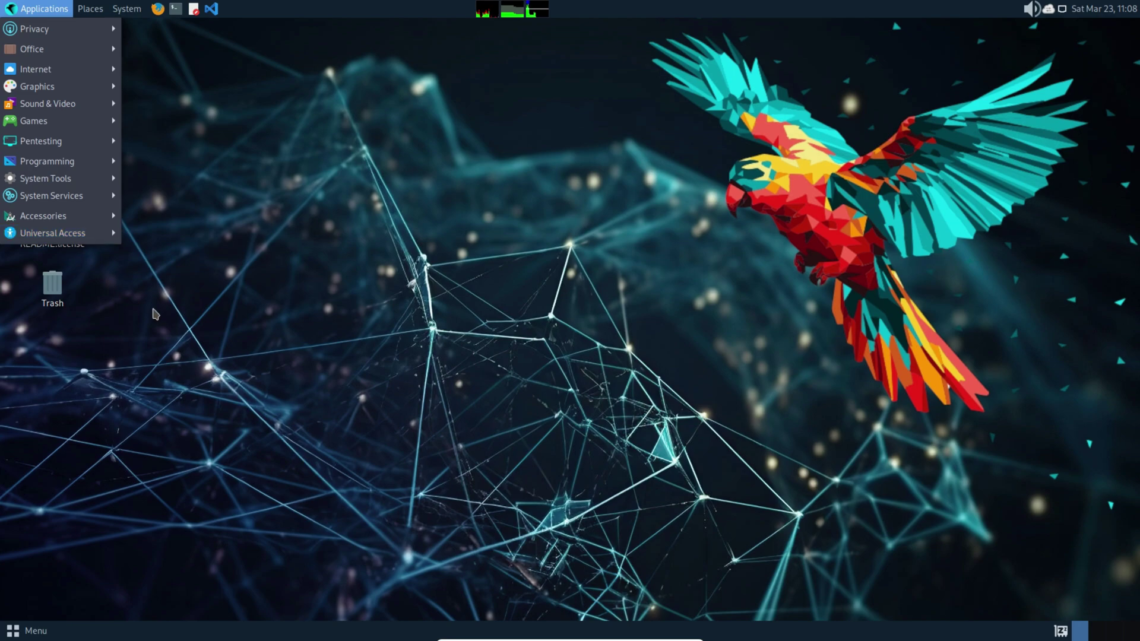
{"action": "left_click", "coordinate": [132, 300]}
{"action": "left_click", "coordinate": [94, 11]}
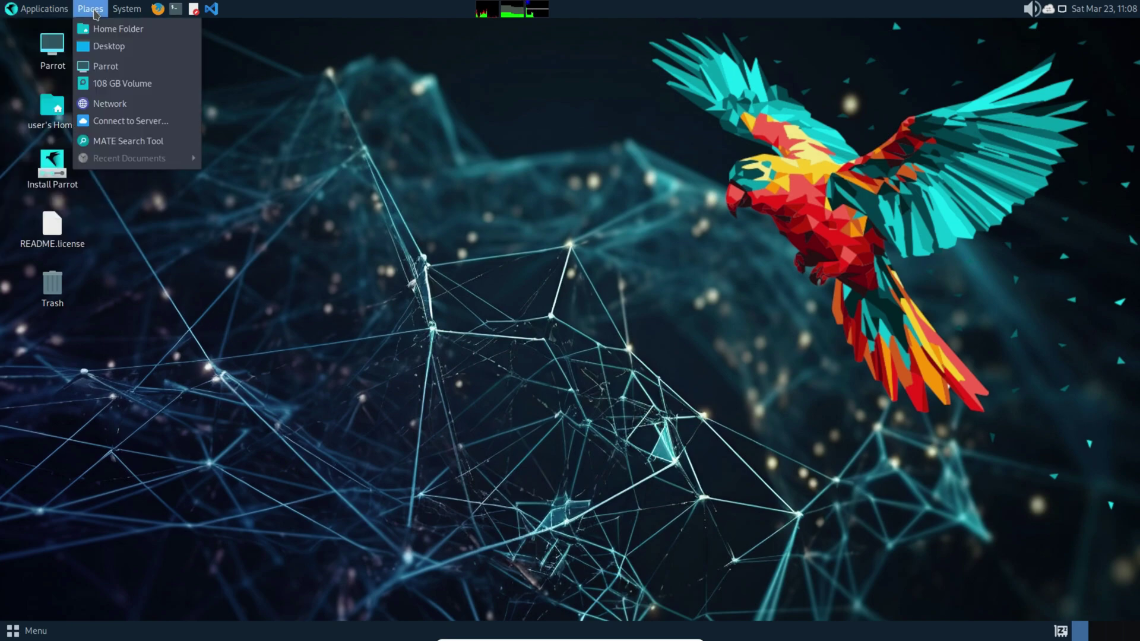
{"action": "mouse_move", "coordinate": [124, 13]}
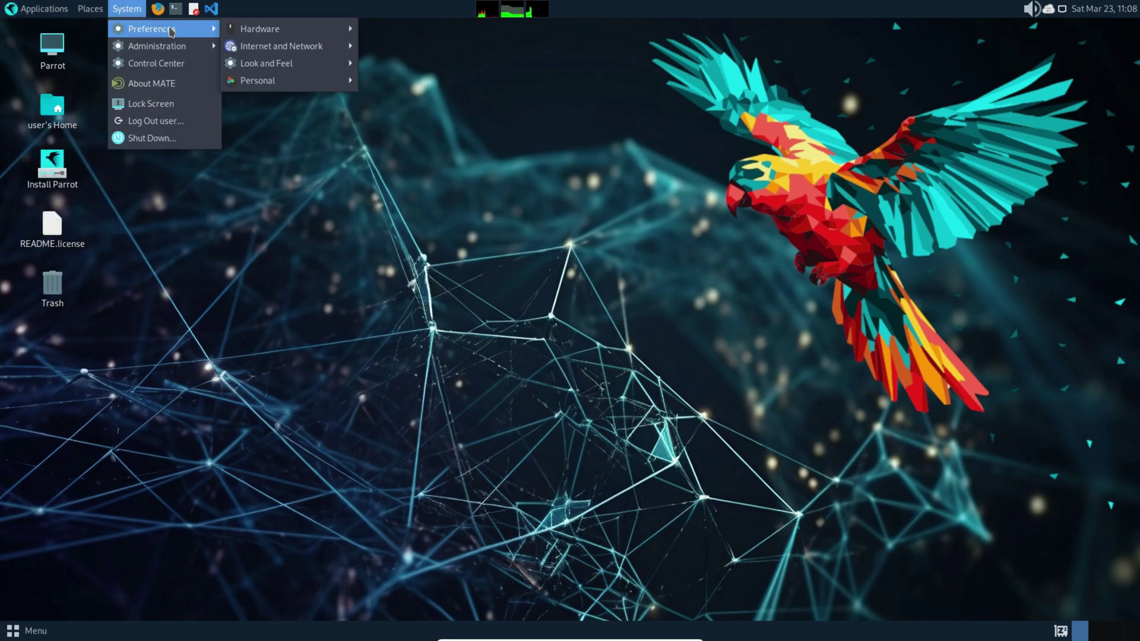
{"action": "left_click", "coordinate": [683, 193]}
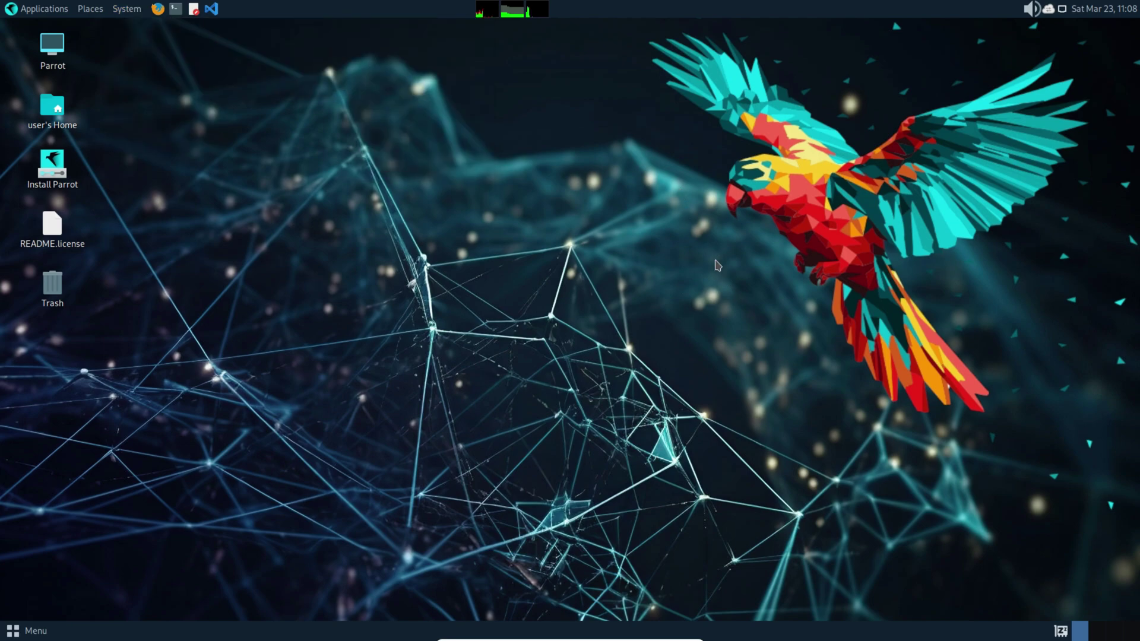
Change the desktop background to the wallpaper of a colourful parrot on a dark textured wall.
{"action": "right_click", "coordinate": [706, 247]}
{"action": "left_click", "coordinate": [767, 397]}
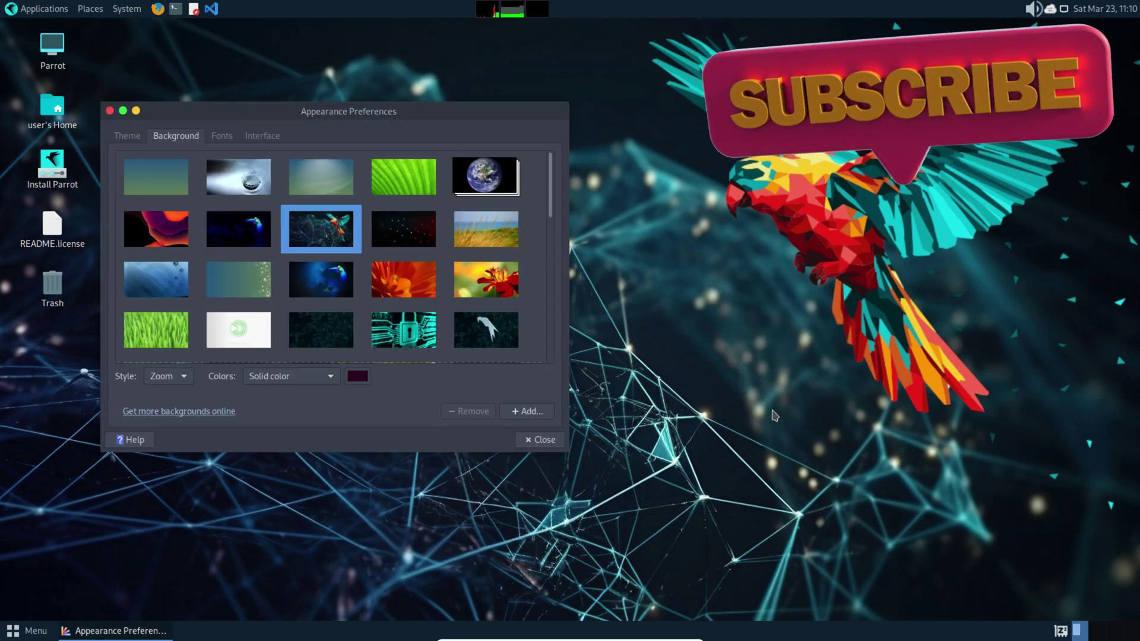
{"action": "scroll", "coordinate": [267, 260], "scroll_direction": "down", "scroll_amount": 1}
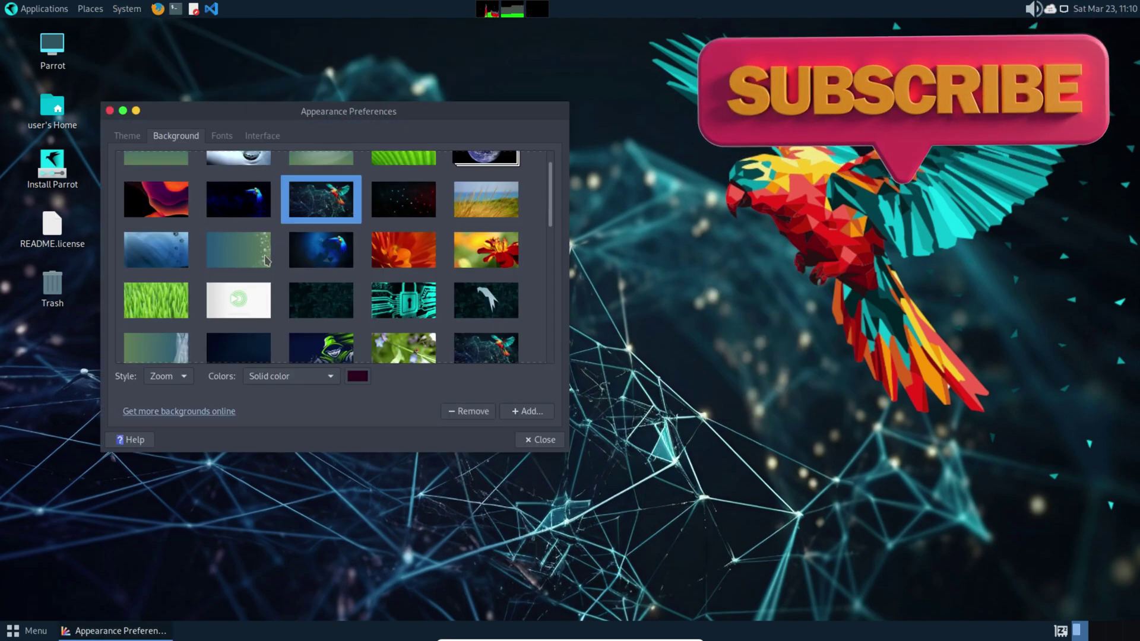
{"action": "scroll", "coordinate": [266, 260], "scroll_direction": "down", "scroll_amount": 2}
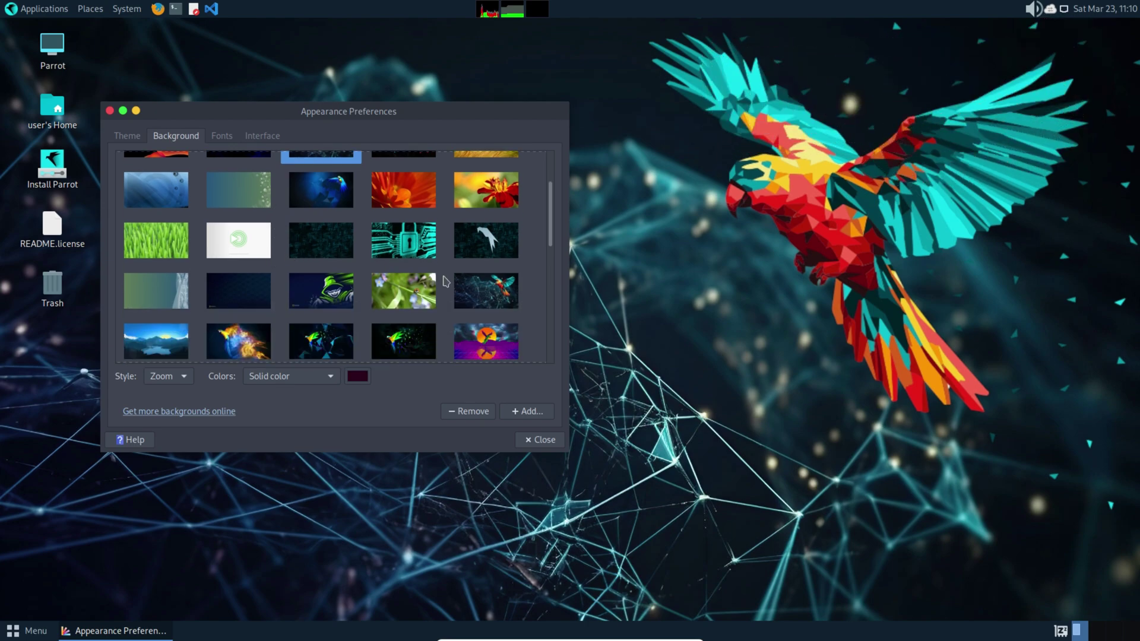
{"action": "scroll", "coordinate": [483, 299], "scroll_direction": "down", "scroll_amount": 2}
{"action": "scroll", "coordinate": [483, 299], "scroll_direction": "down", "scroll_amount": 5}
{"action": "left_click", "coordinate": [375, 253]}
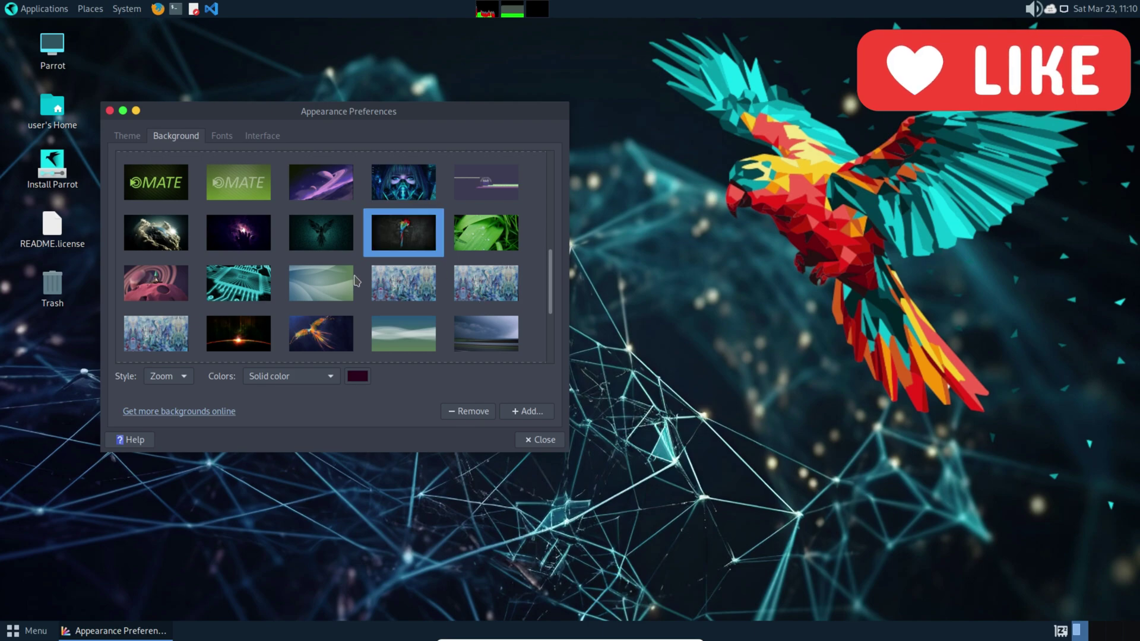
{"action": "scroll", "coordinate": [356, 261], "scroll_direction": "up", "scroll_amount": 10}
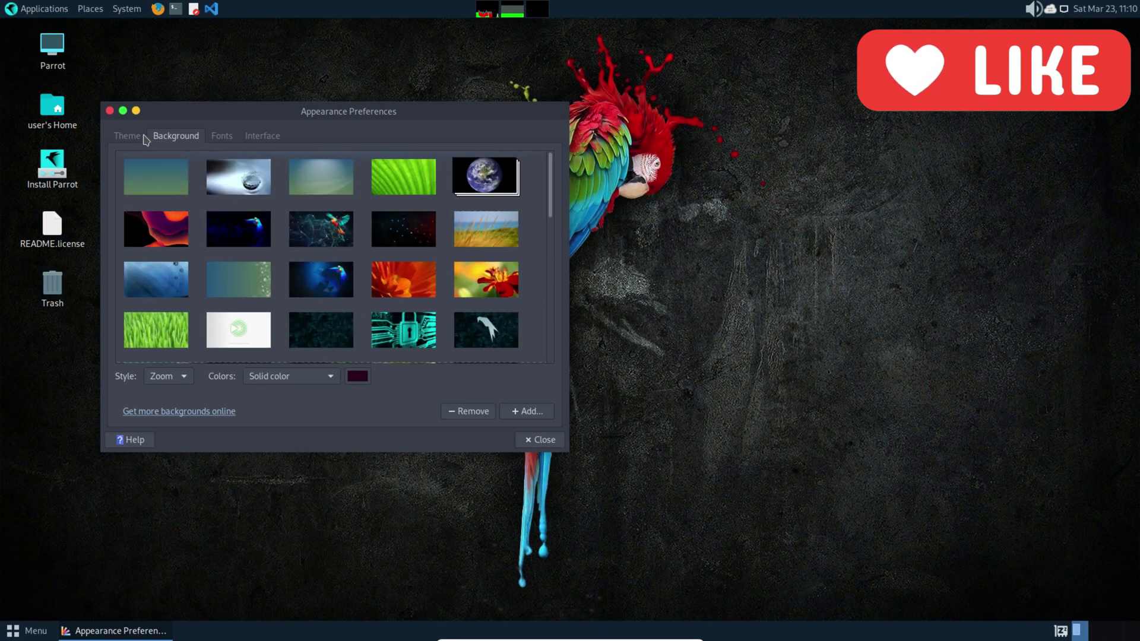
Review the theme, font and interface settings in the appearance preferences, then close the preferences window.
{"action": "left_click", "coordinate": [140, 138]}
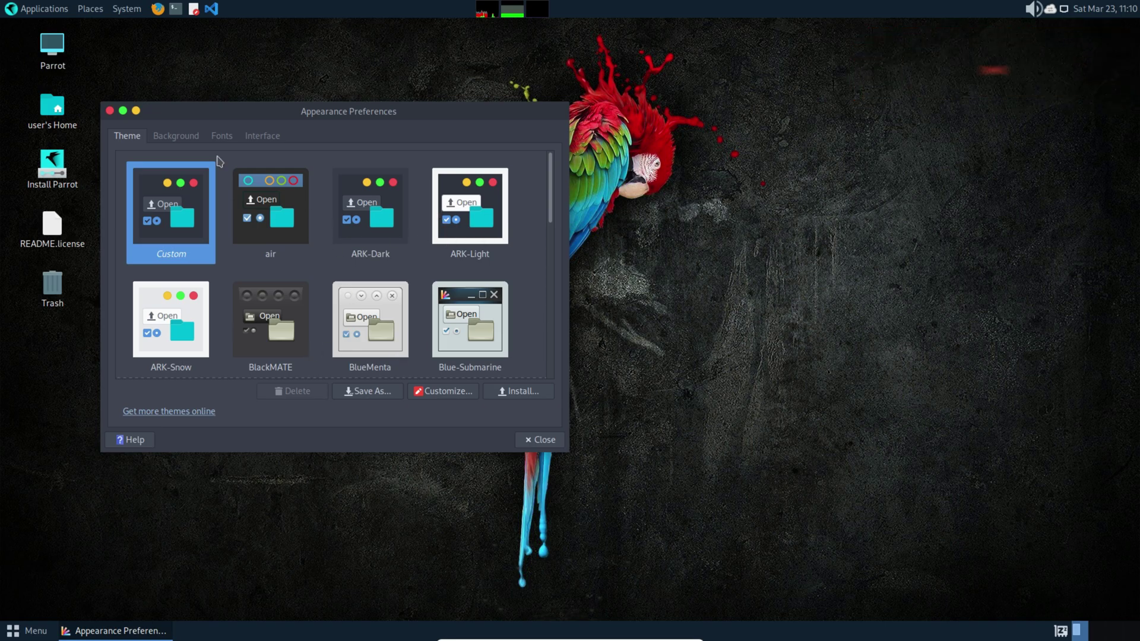
{"action": "left_click", "coordinate": [222, 135]}
{"action": "left_click", "coordinate": [277, 139]}
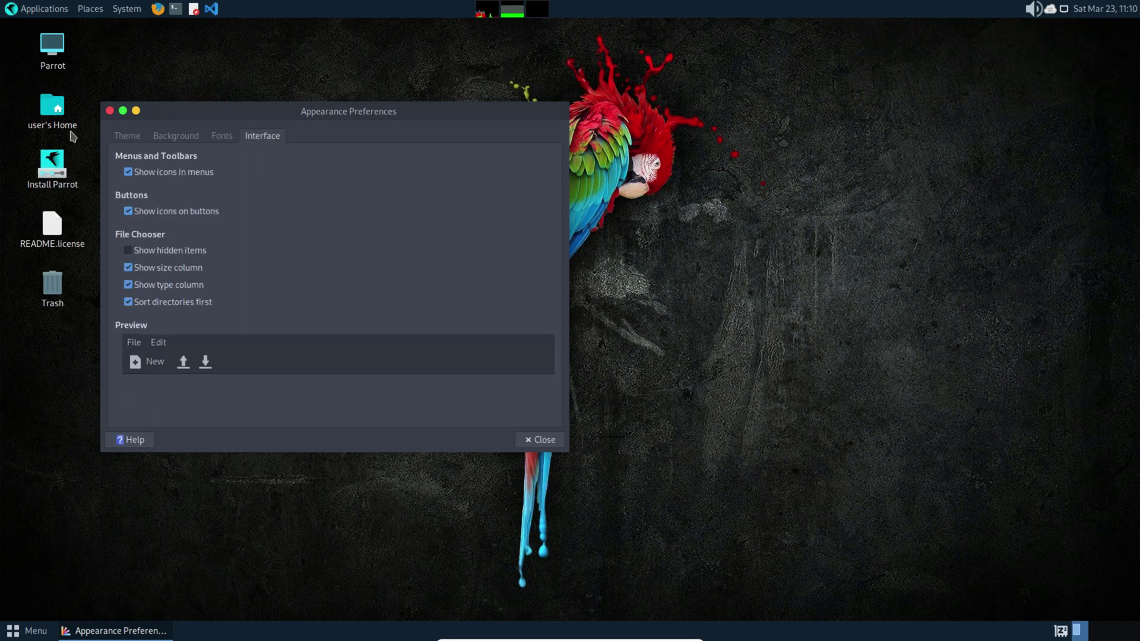
{"action": "left_click", "coordinate": [110, 113]}
Open a terminal at the desktop folder to check that it launches, then close it.
{"action": "right_click", "coordinate": [660, 185]}
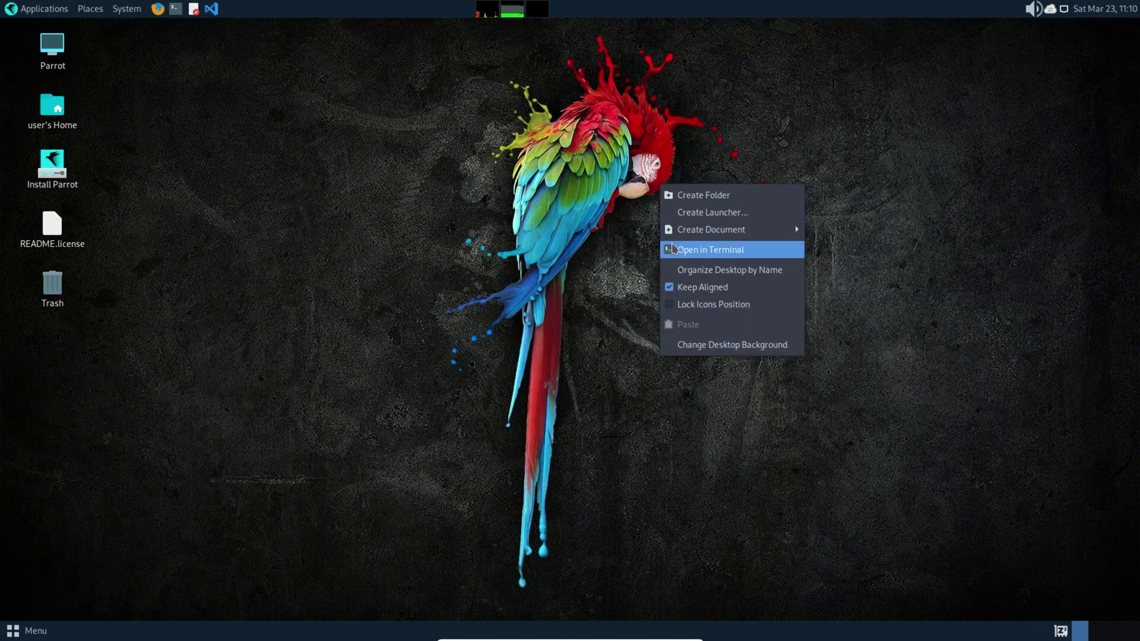
{"action": "left_click", "coordinate": [675, 250]}
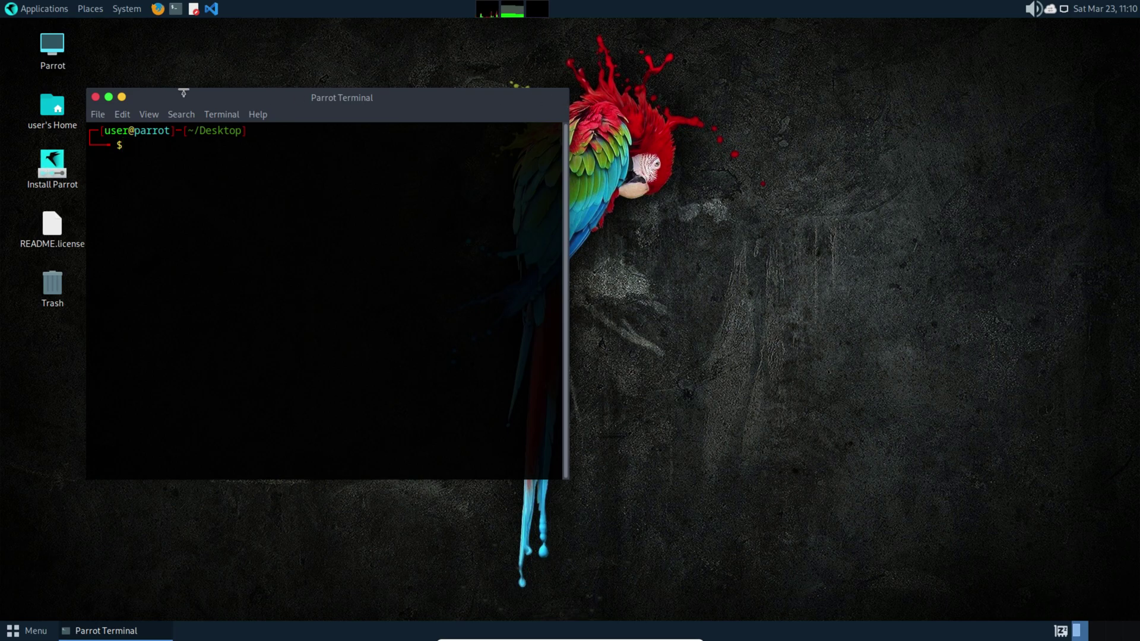
{"action": "left_click", "coordinate": [96, 97]}
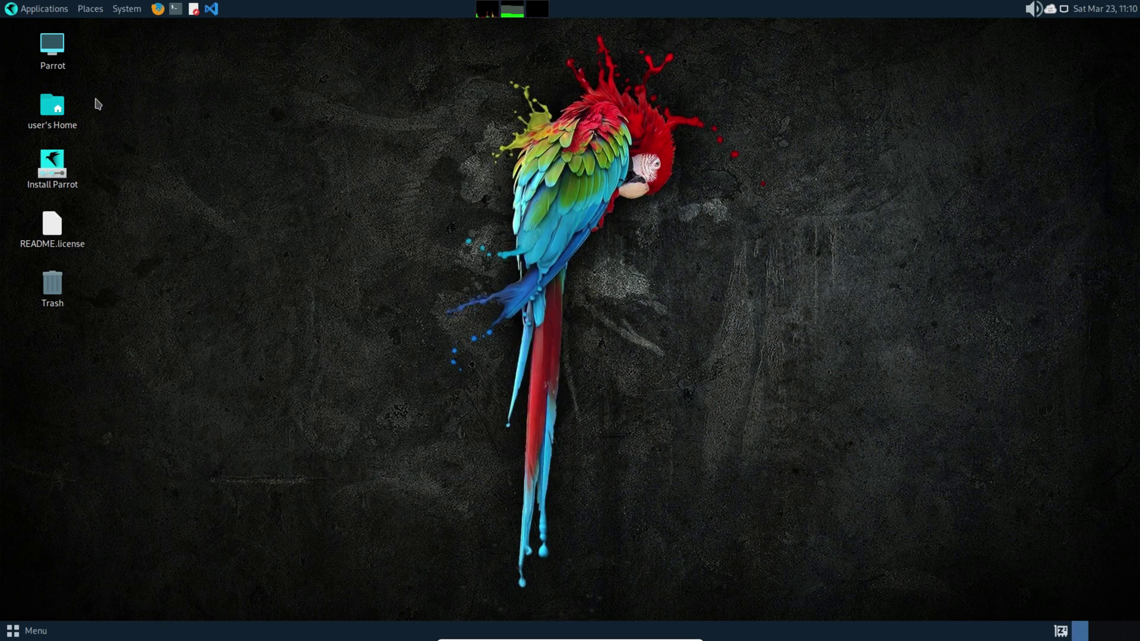
Shut down the Parrot OS system from within its desktop and confirm the shutdown.
{"action": "left_click", "coordinate": [14, 632]}
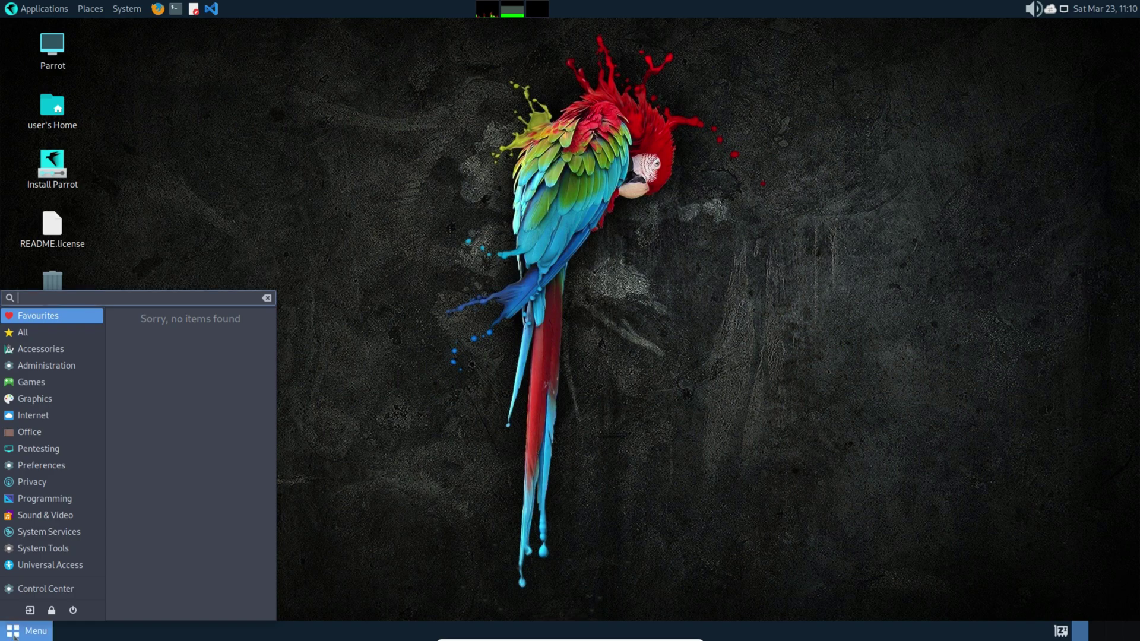
{"action": "left_click", "coordinate": [73, 610]}
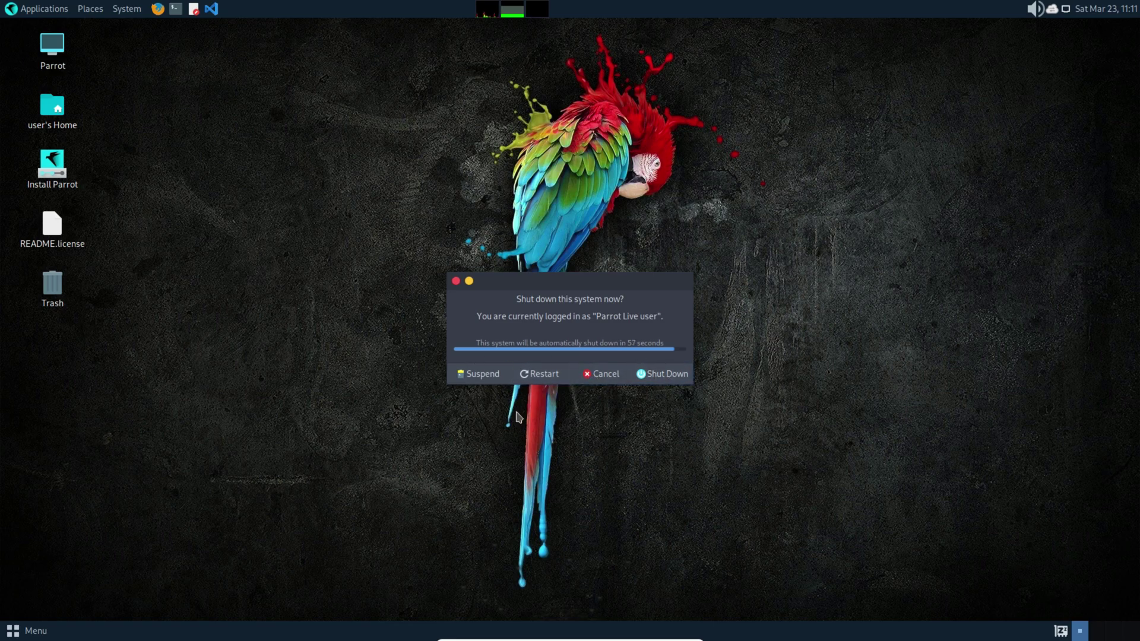
{"action": "left_click", "coordinate": [664, 373]}
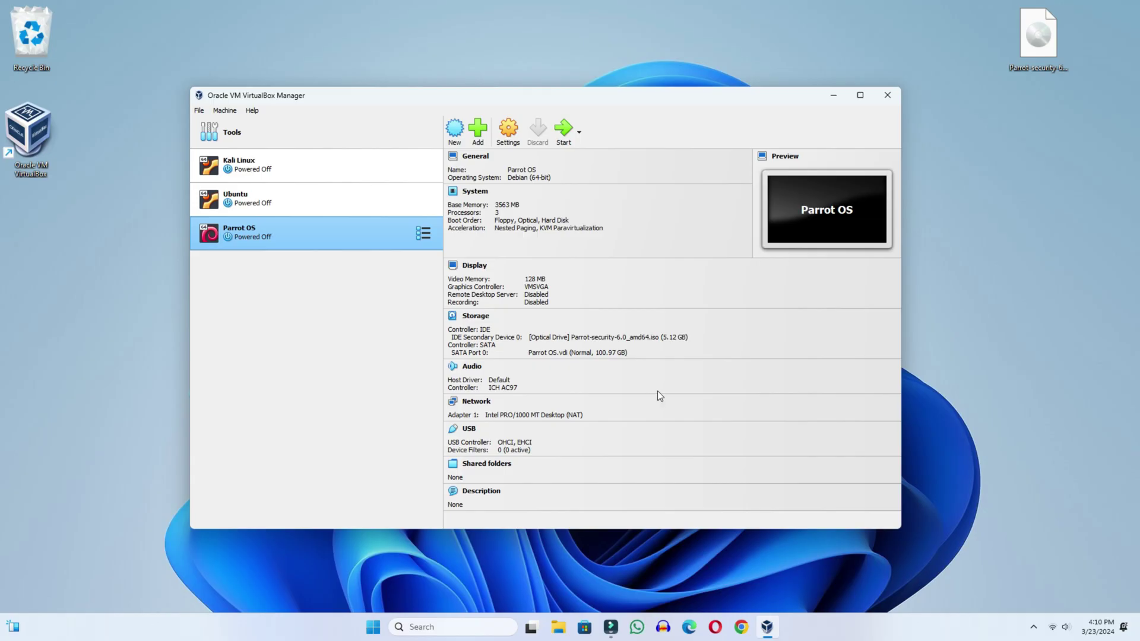
Start the Parrot OS virtual machine again from the VirtualBox machine list.
{"action": "left_click", "coordinate": [244, 202]}
{"action": "left_click", "coordinate": [239, 241]}
{"action": "left_click", "coordinate": [562, 130]}
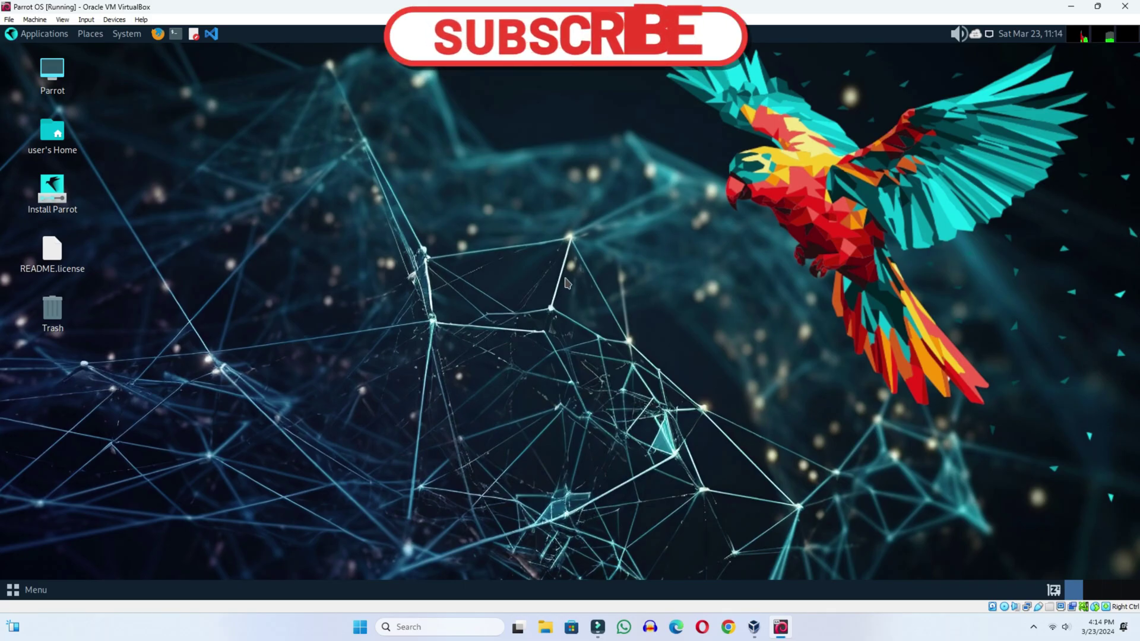
Close the Parrot OS virtual machine with the power-off option, then close VirtualBox Manager.
{"action": "left_click", "coordinate": [1126, 8]}
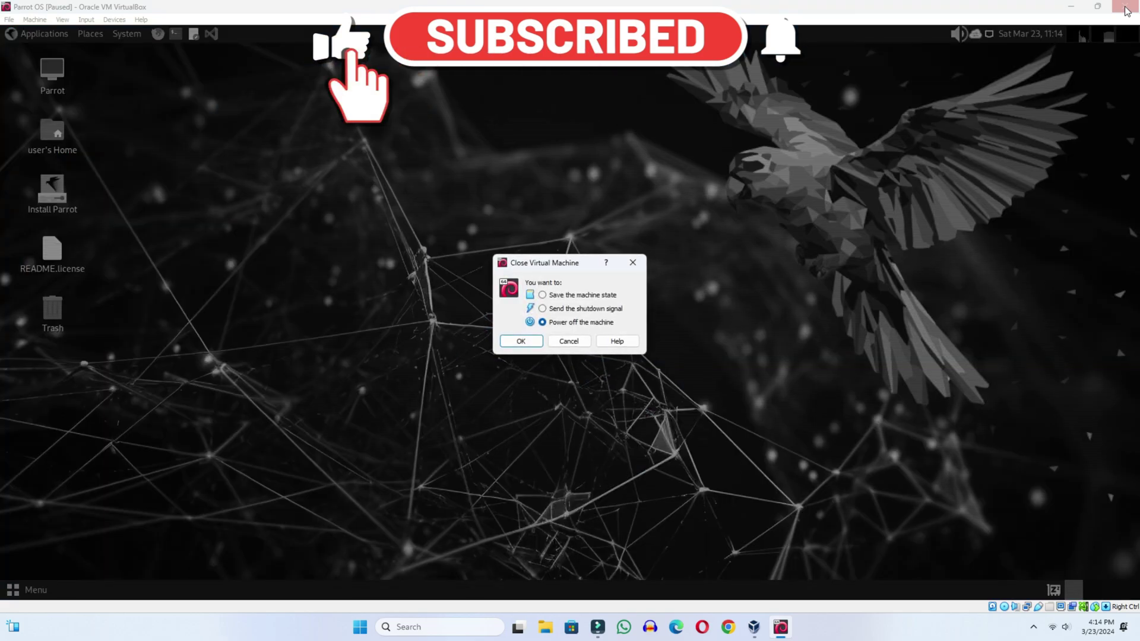
{"action": "left_click", "coordinate": [524, 343]}
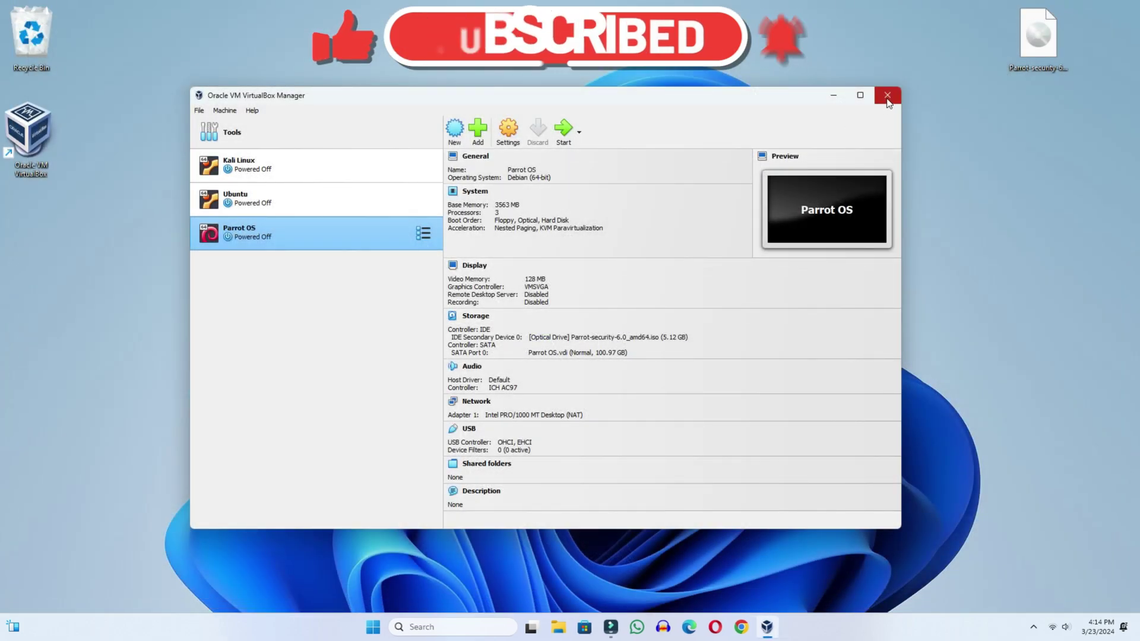
{"action": "left_click", "coordinate": [886, 98]}
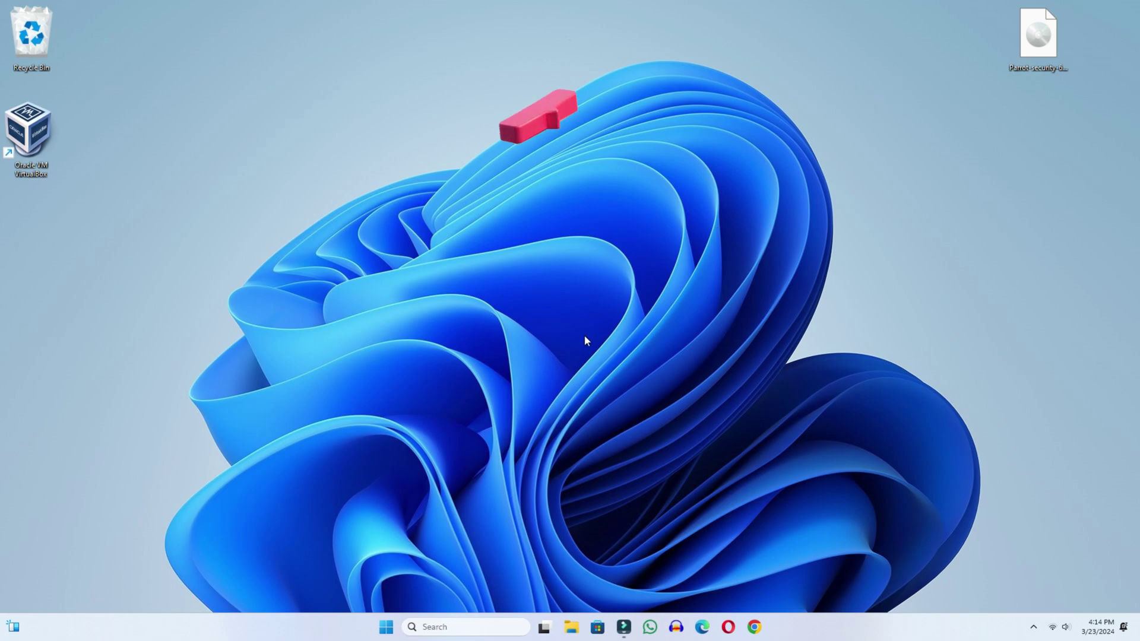